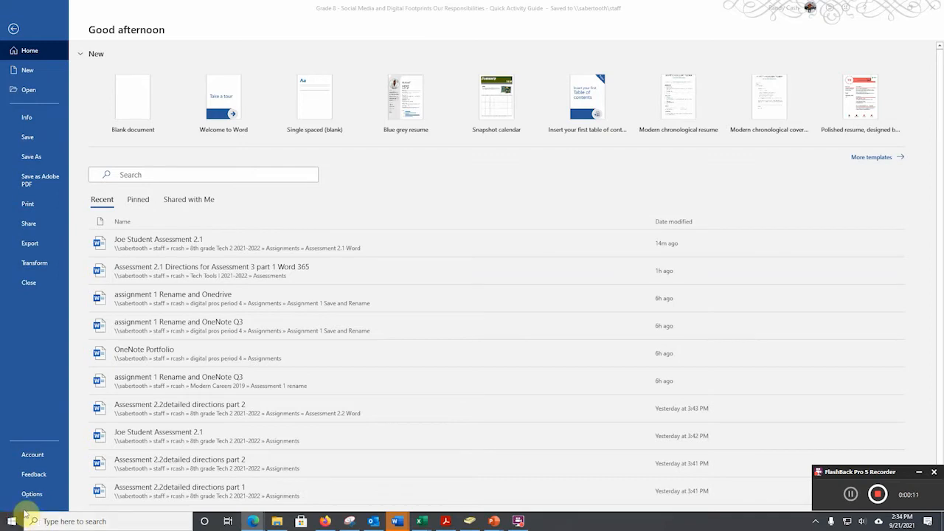
Create a blank document and save it in Period 2,3,5 Tech Tools > Period 2 Tech, named with the student's name plus "2.1 Word".
click(31, 71)
click(136, 114)
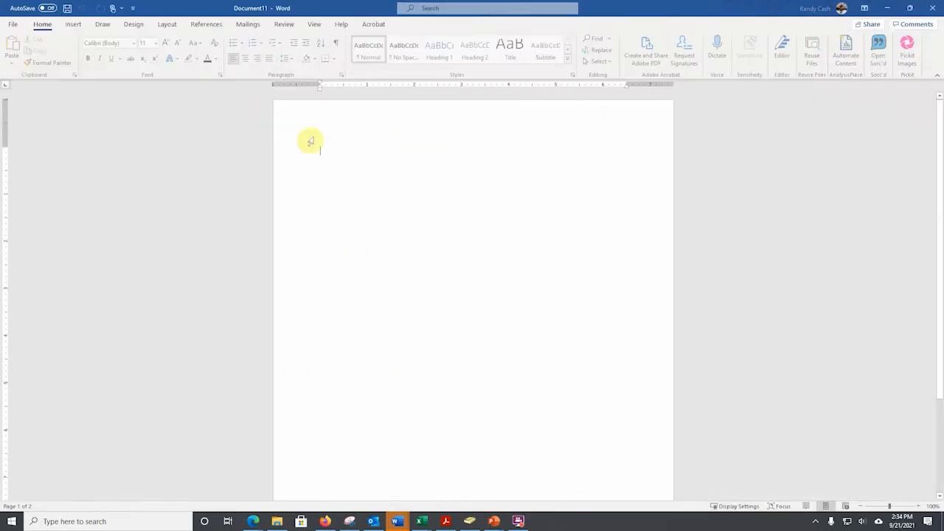
click(14, 25)
click(31, 157)
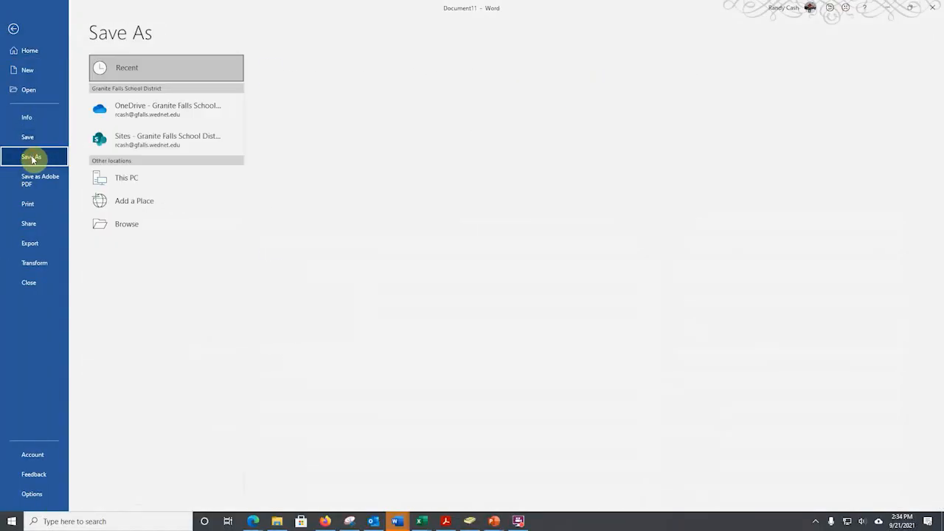
click(122, 225)
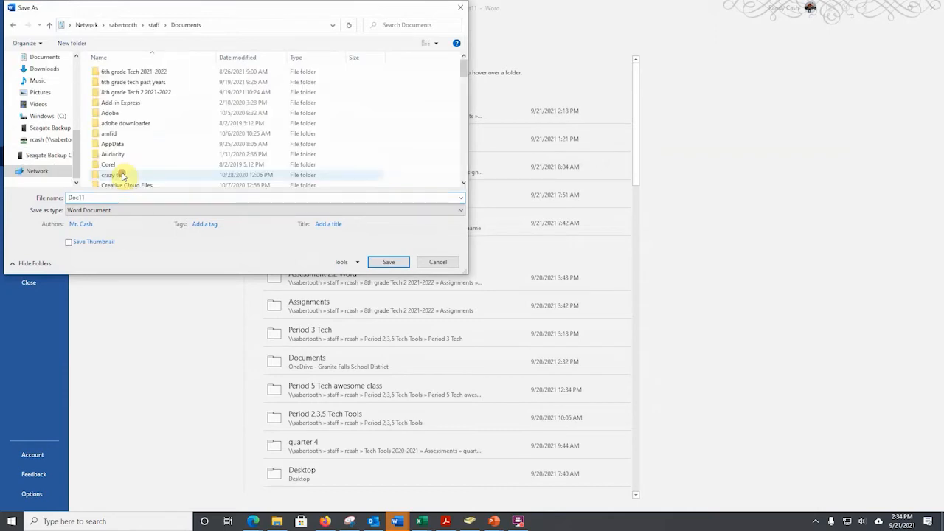
scroll(133, 147, down, 10)
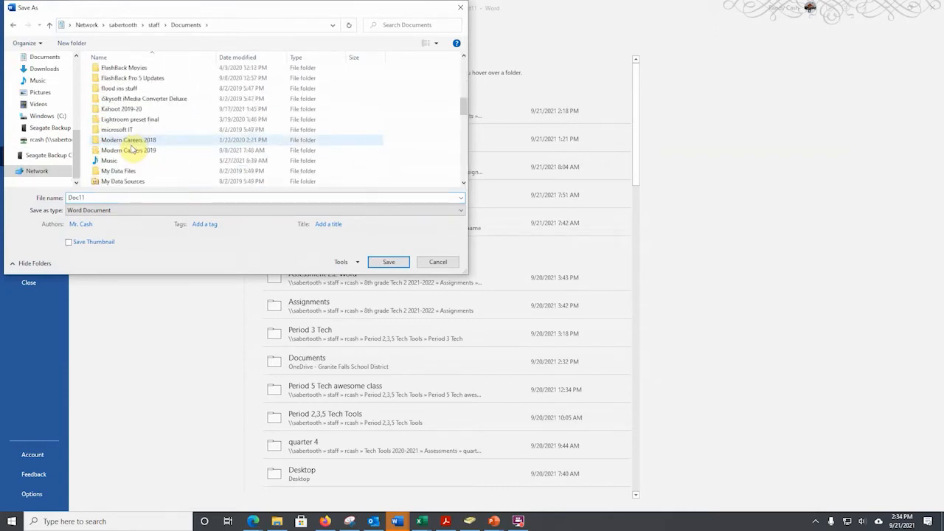
scroll(129, 169, down, 2)
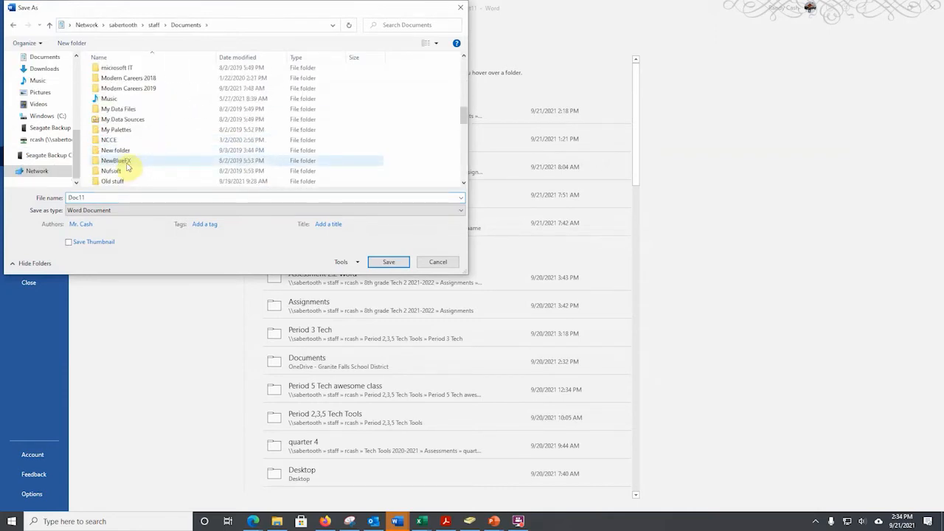
scroll(127, 140, down, 1)
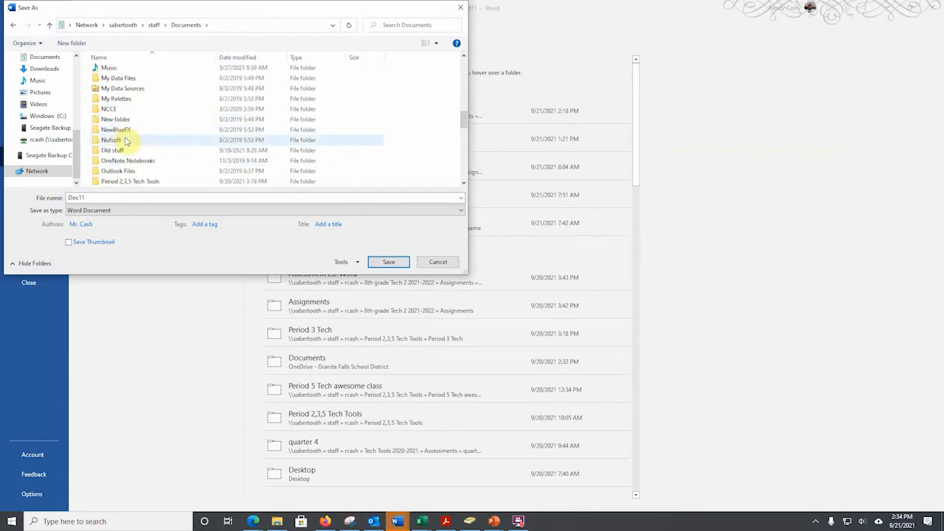
double_click(134, 184)
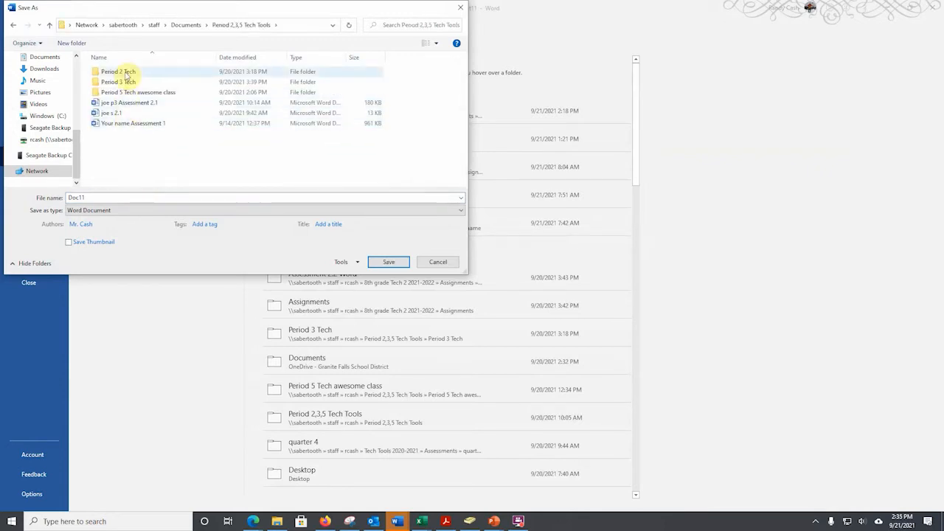
click(126, 73)
double_click(125, 73)
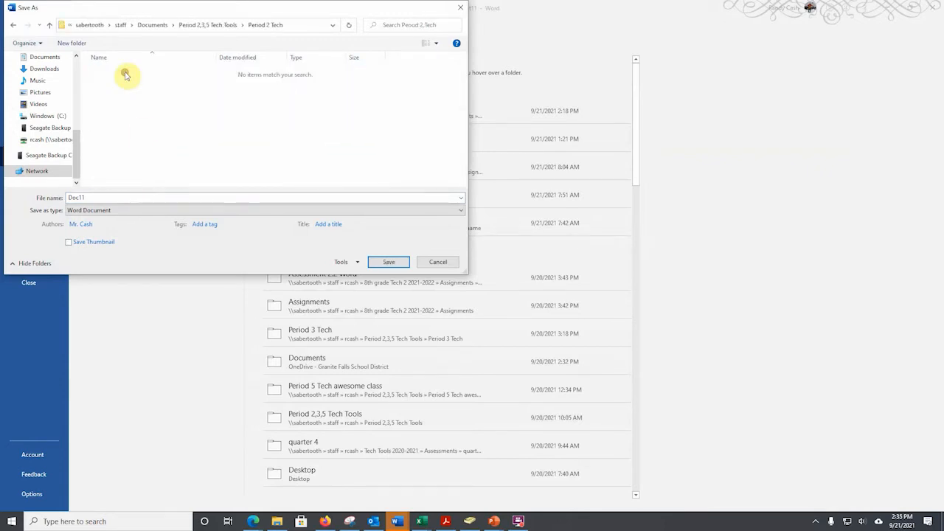
double_click(92, 197)
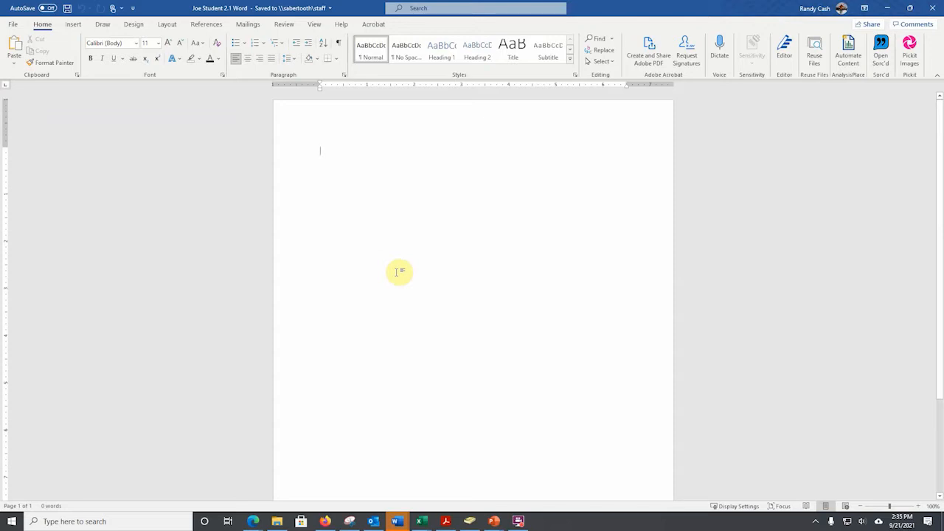
Enter "Task", paste copies of it to make eleven lines, and number the lines Task 1 through Task 11.
text(t)
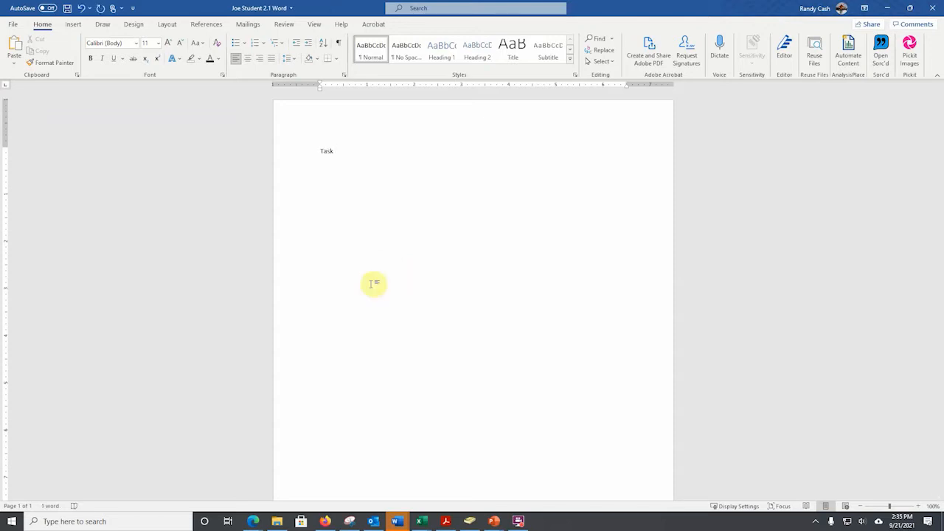
double_click(329, 152)
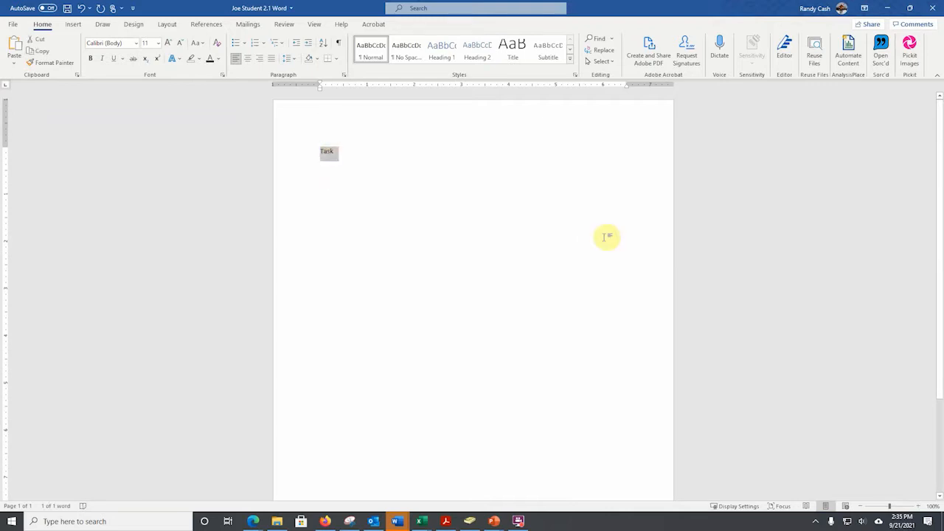
click(334, 151)
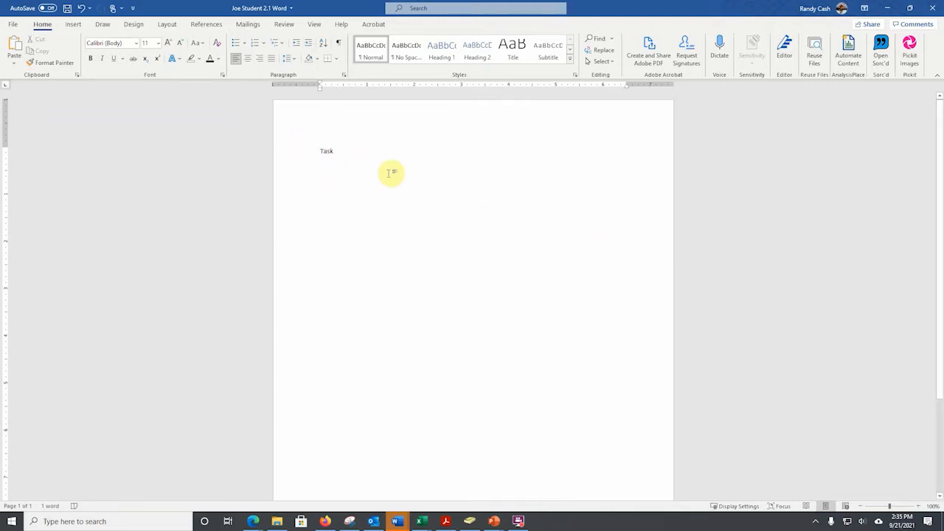
key(Return)
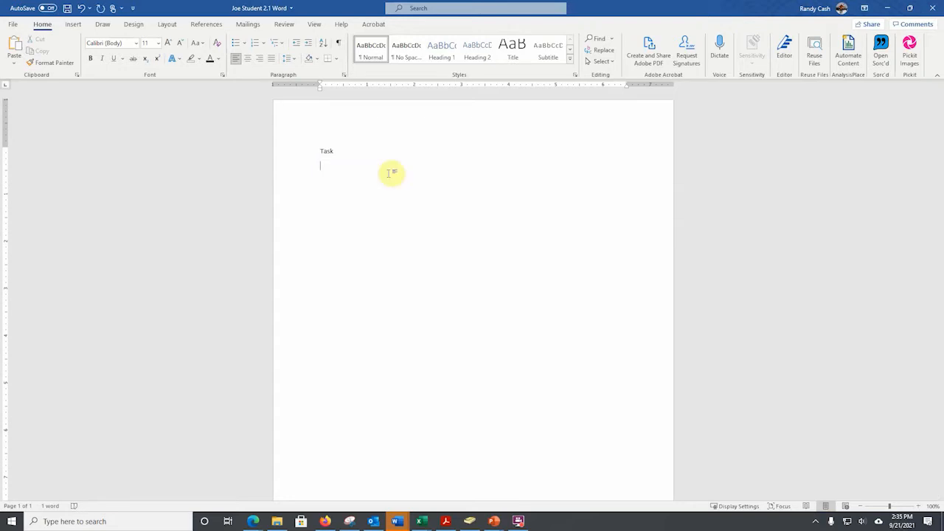
key(ctrl+v)
key(ctrl+v)
key(ctrl+v)
key(ctrl+v)
key(ctrl+v)
key(ctrl+v)
key(ctrl+v)
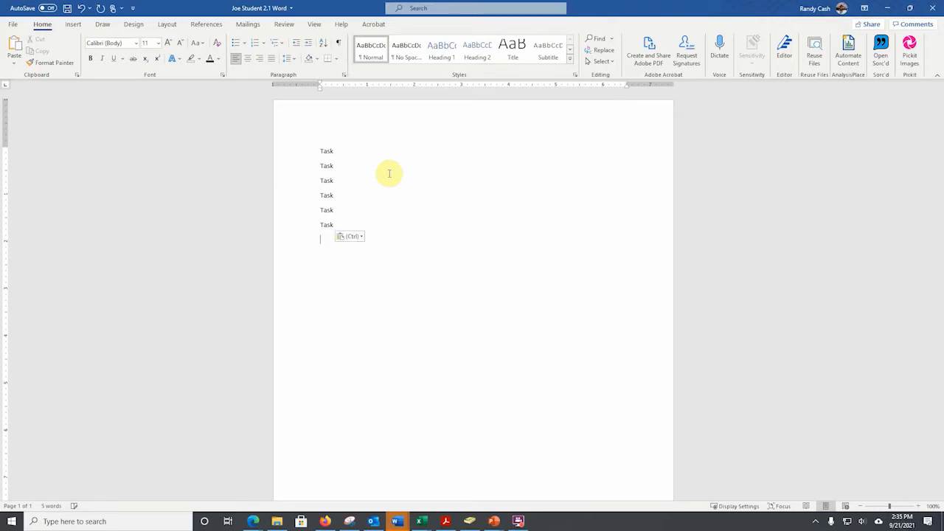
key(ctrl+v)
key(ctrl+v)
key(ctrl+v)
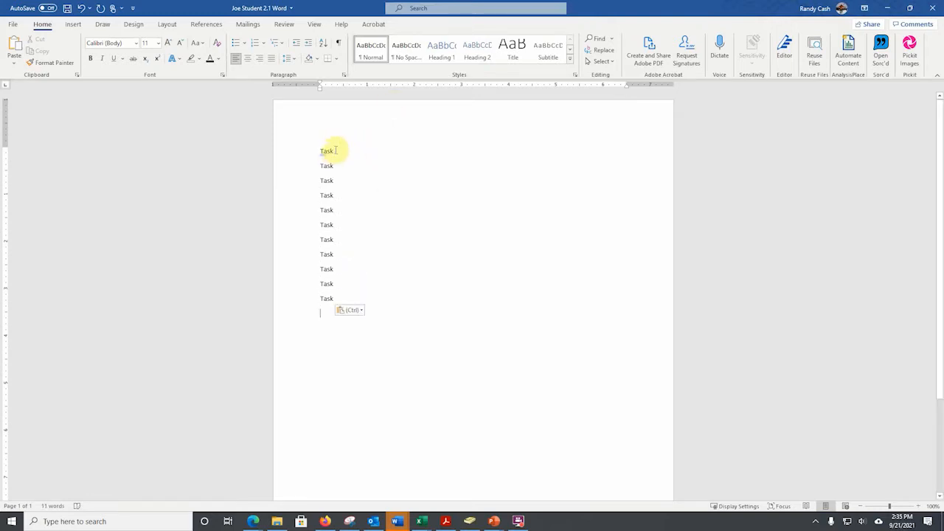
click(336, 151)
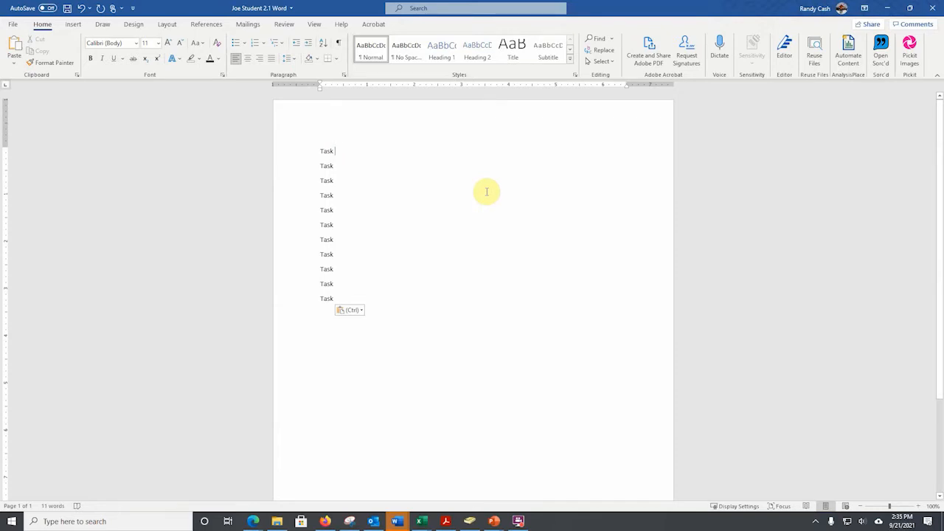
text(11)
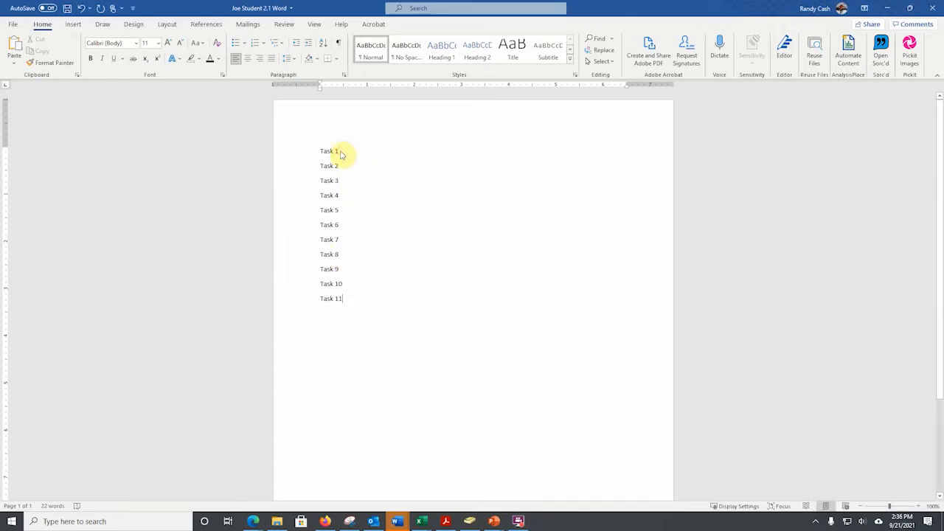
Below Task 1, add separate lines for the student's name, Period 2, Assessment 2.1 Word, and September 21, 2021.
click(340, 152)
key(Return)
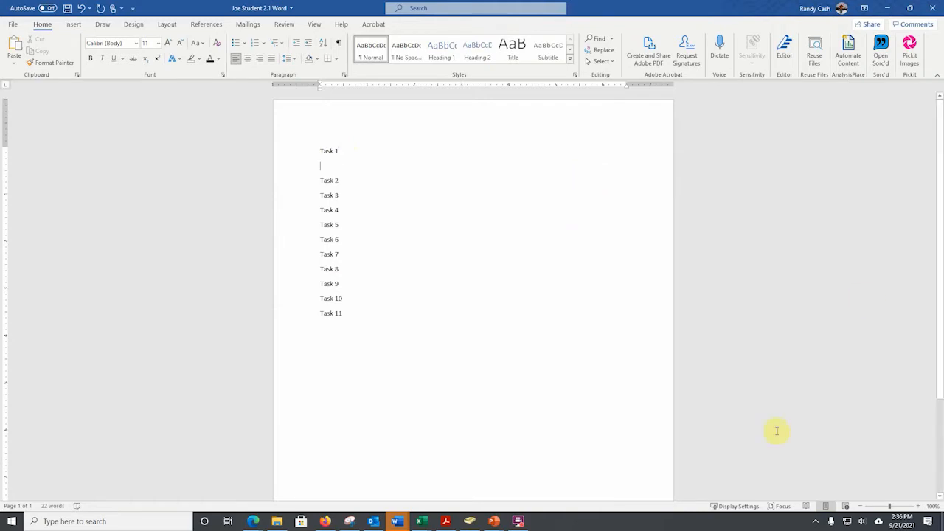
click(519, 521)
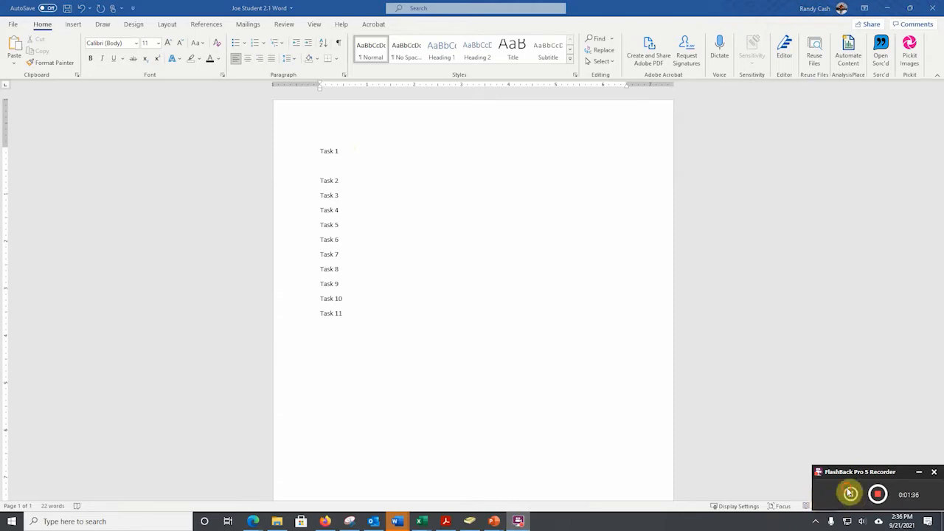
click(851, 493)
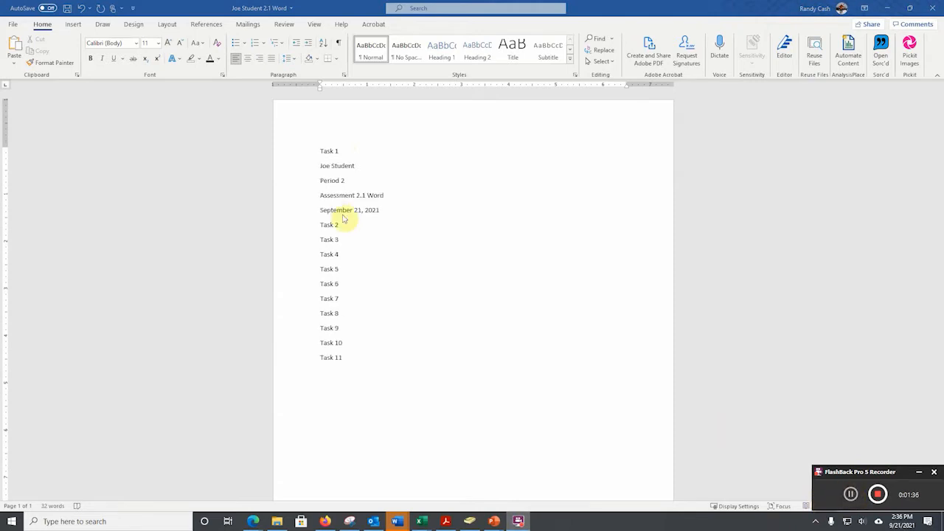
Right-align the four lines under Task 1, from the student's name to the date.
click(383, 211)
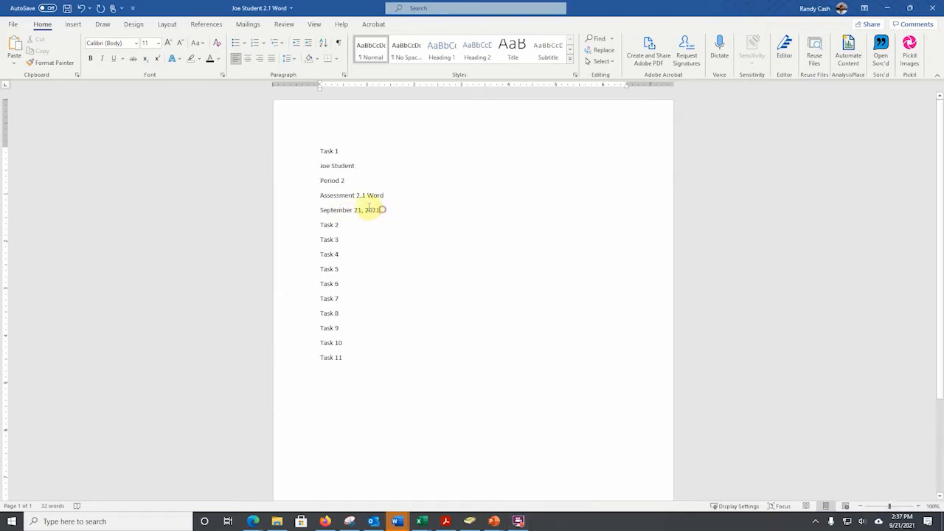
click(358, 209)
drag(381, 210, 323, 171)
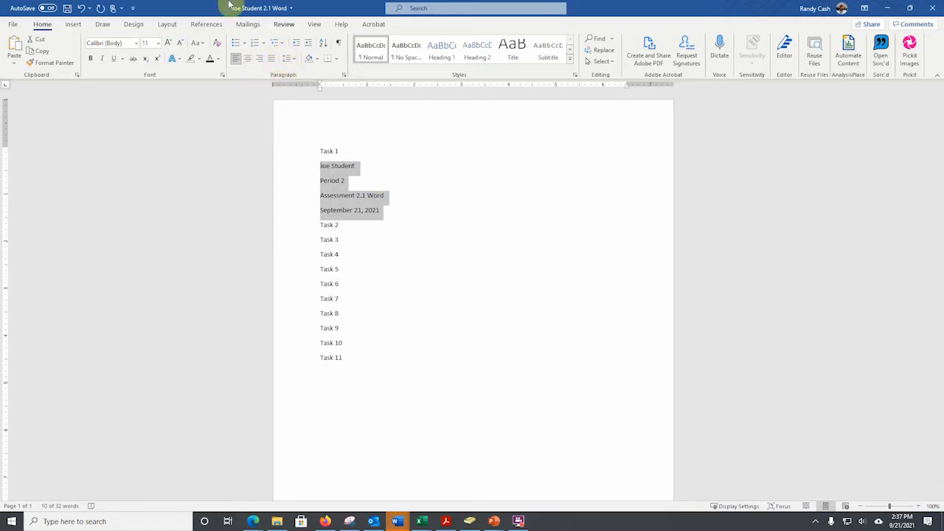
click(259, 59)
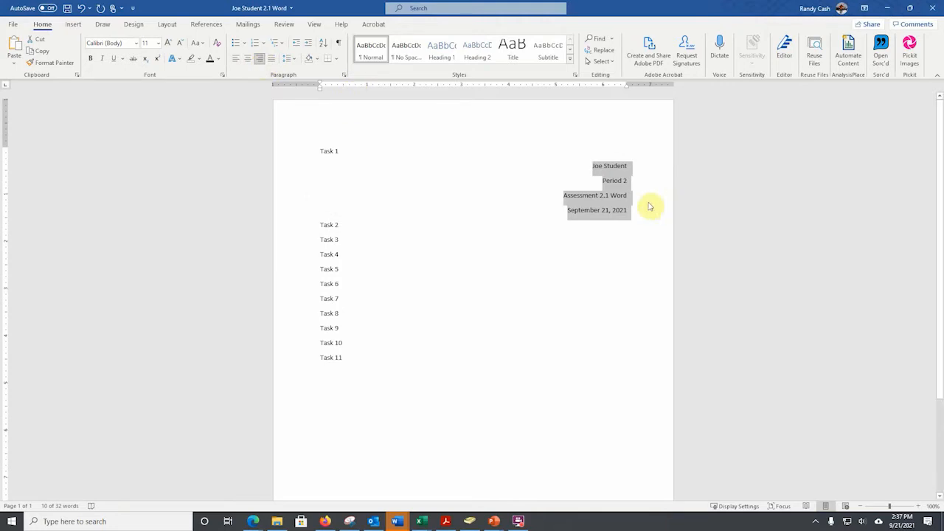
Add a new line below Task 2 reading "Tech Tools II".
click(343, 226)
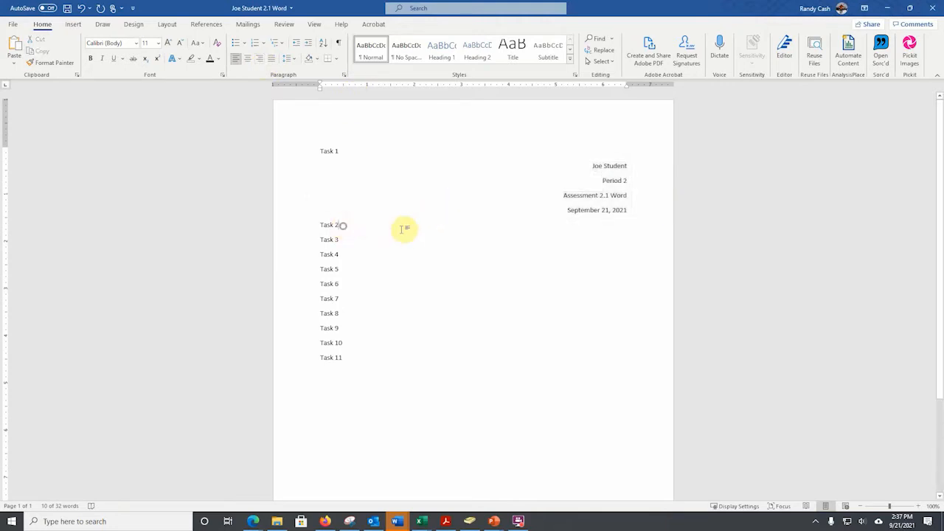
key(Return)
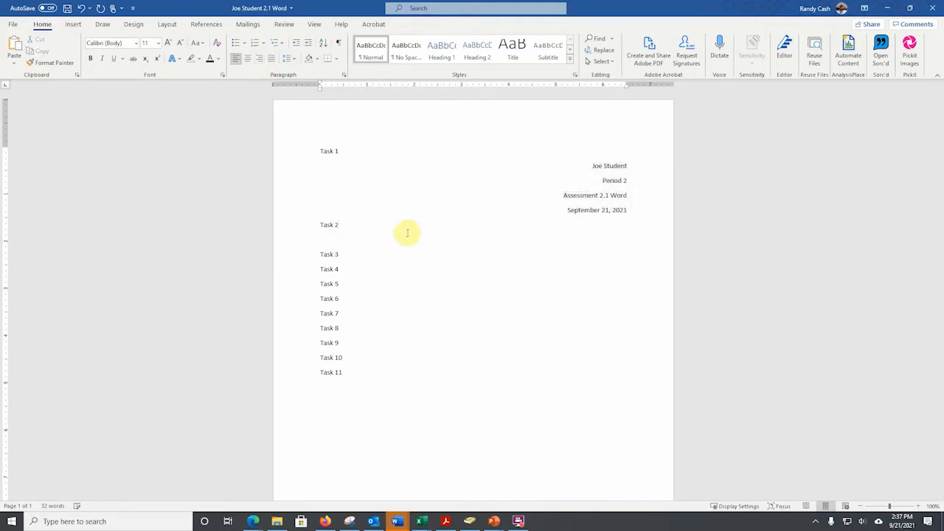
text(Tech Tools II)
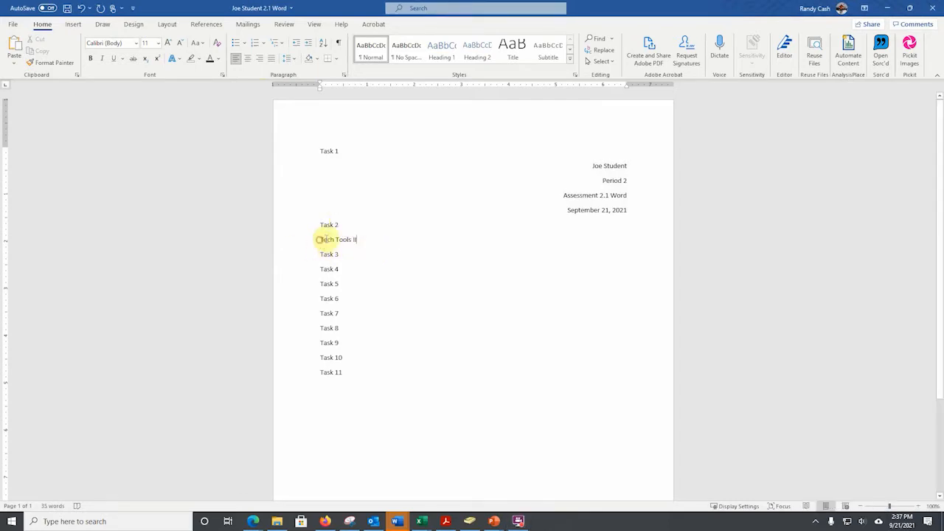
Apply the Heading 1 style to the "Tech Tools II" line and center it.
drag(318, 239, 360, 239)
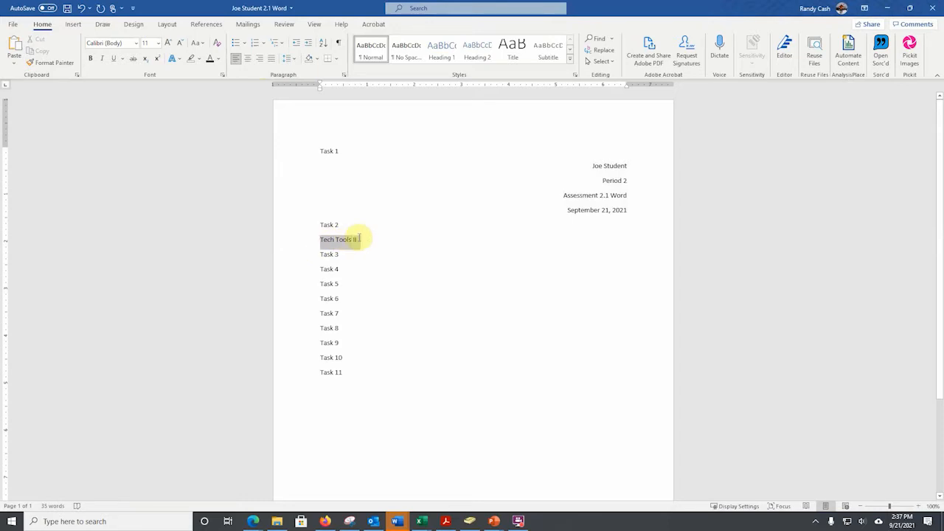
click(448, 52)
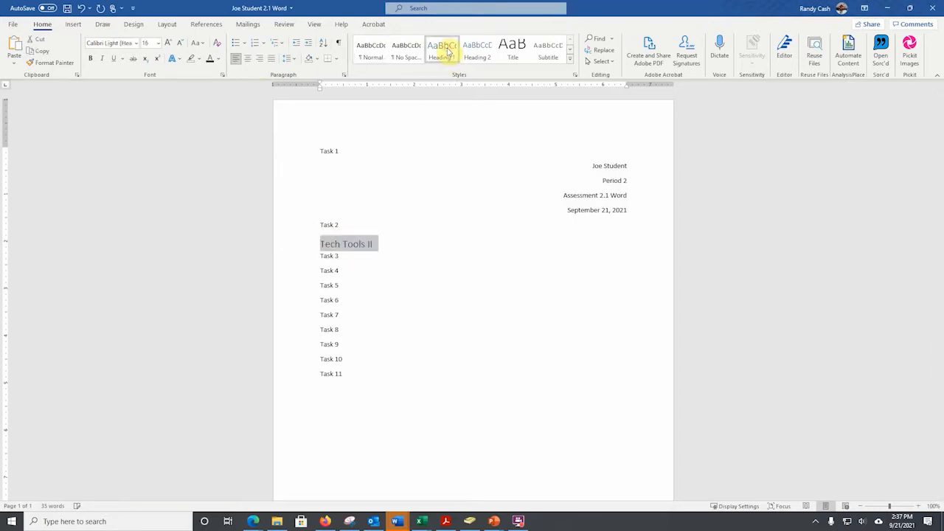
click(249, 61)
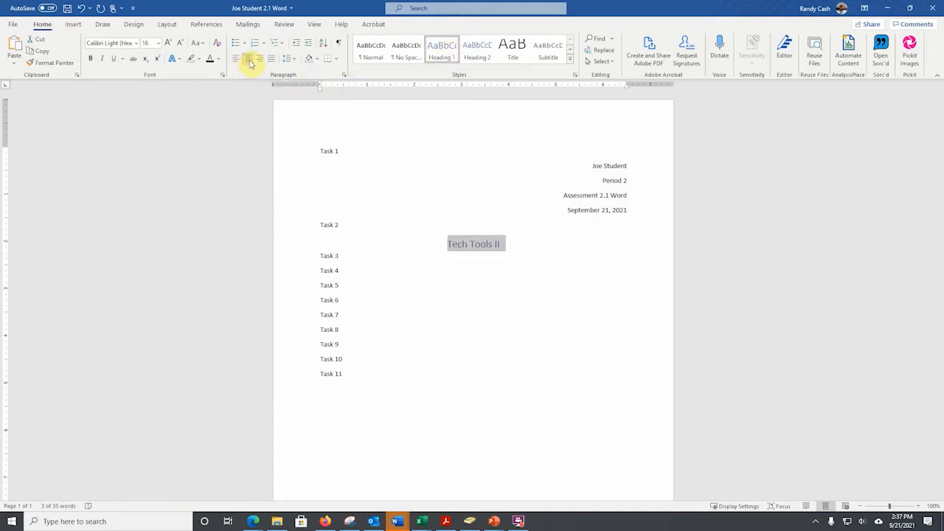
Start a numbered list in the 1., 2., 3. format on a new line below Task 3.
click(339, 255)
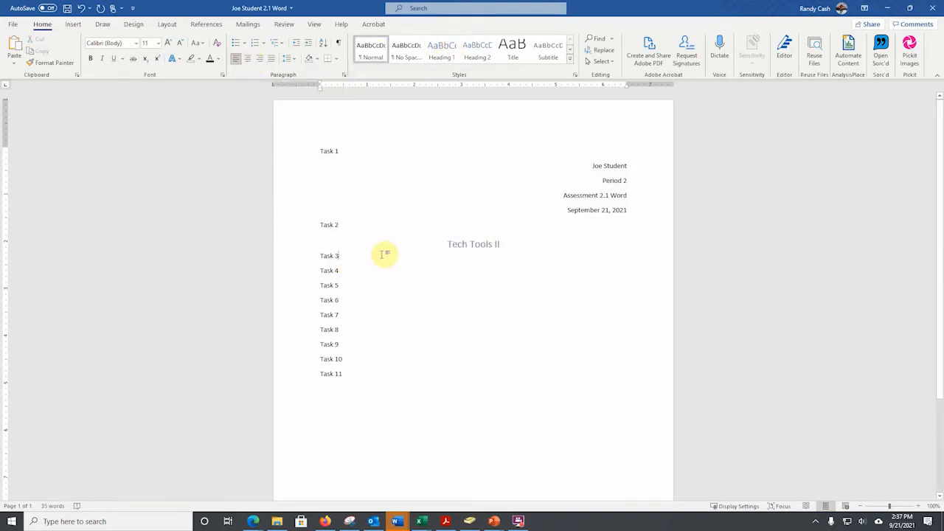
key(Return)
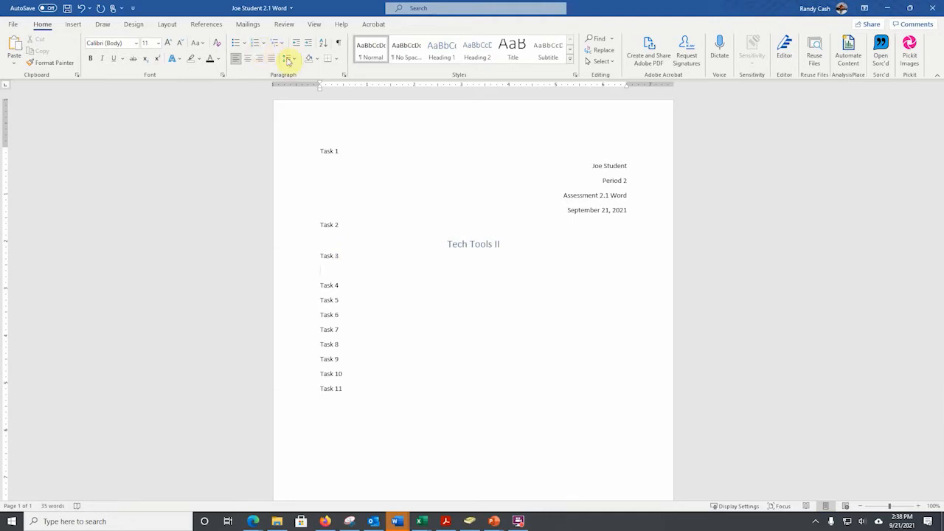
click(264, 46)
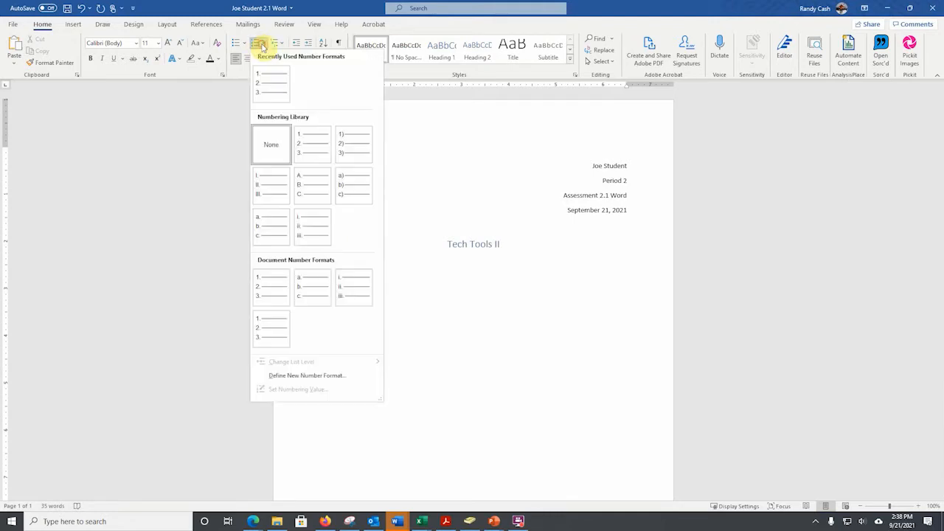
click(274, 86)
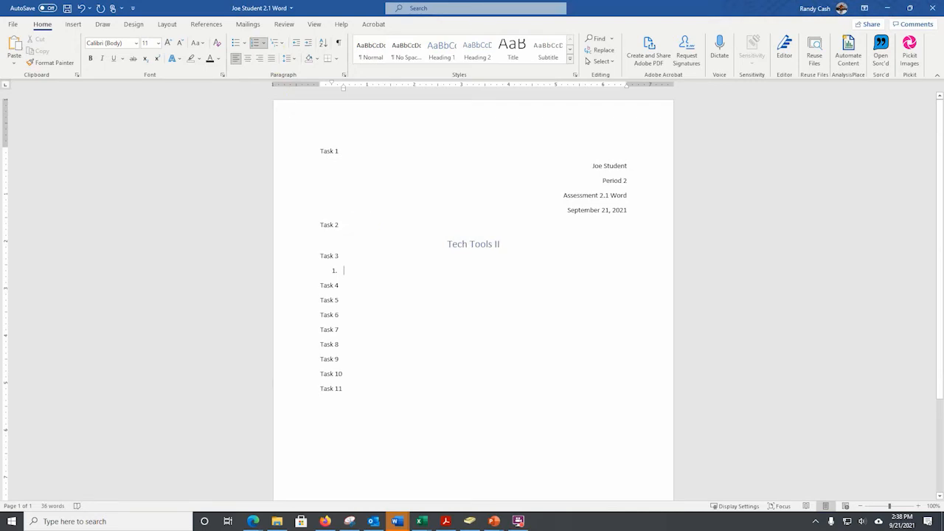
Fill the Task 3 list with Track, Soccer, Rugby, Football, Baseball, Volleyball, Swimming, Lacrosse, Bowling and Skiing, and end it with a blank line.
text(Trac)
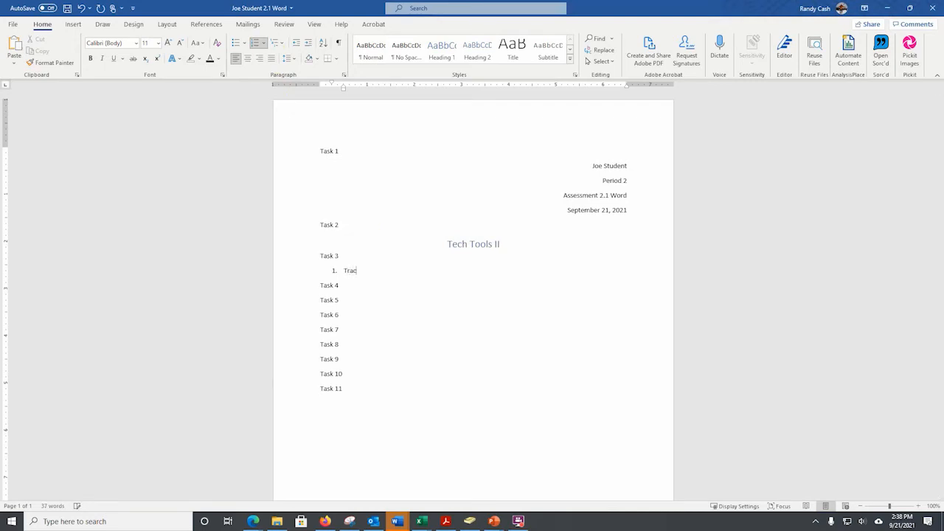
text(k)
key(Return)
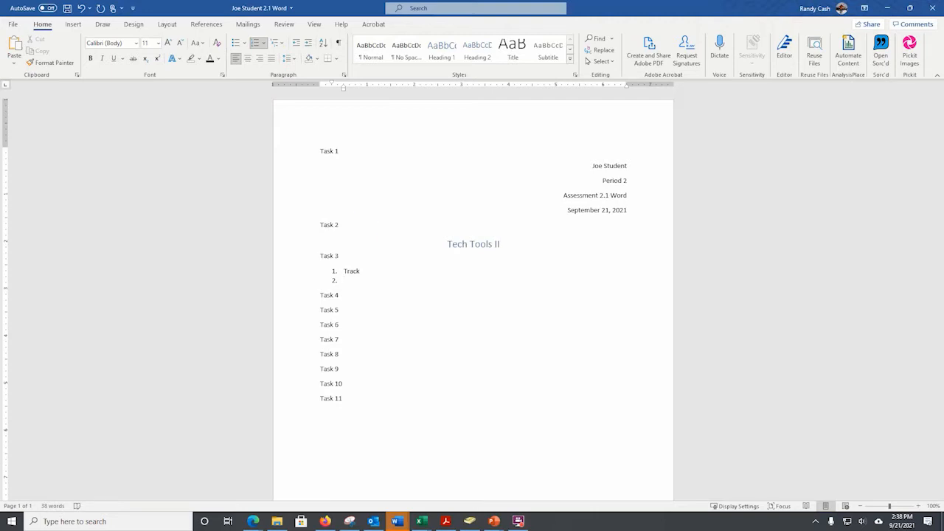
text(Soccer)
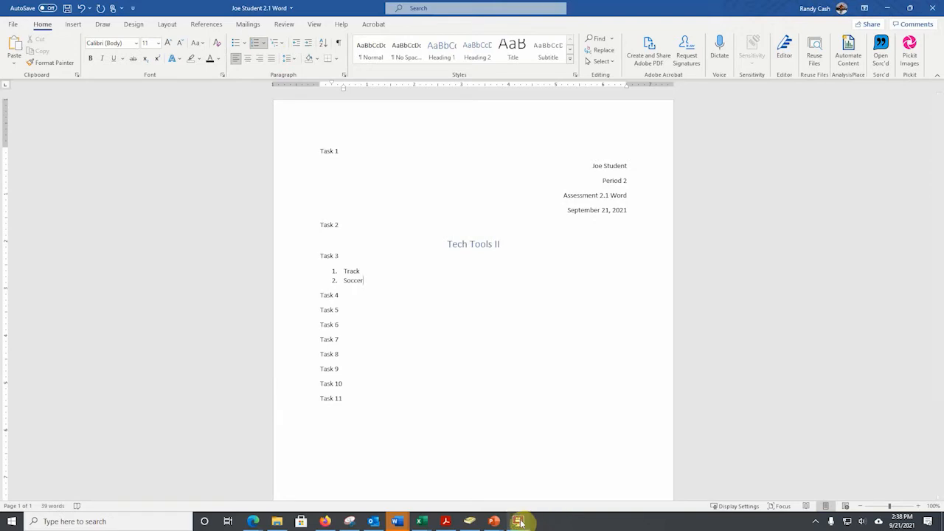
click(518, 522)
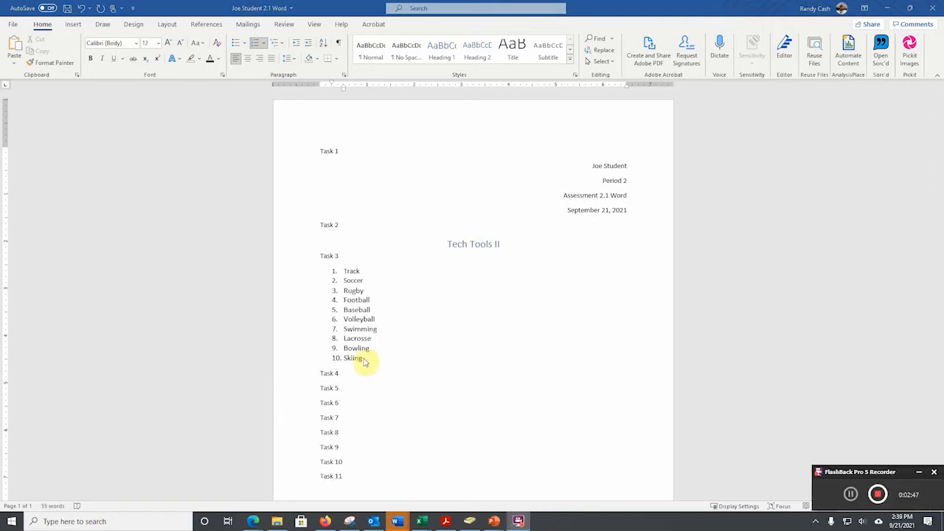
click(364, 360)
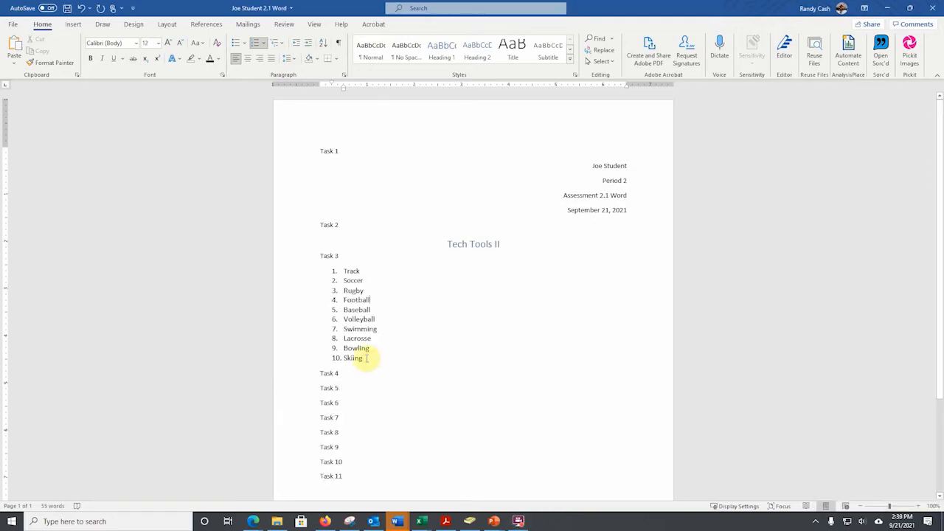
key(Return)
key(Return)
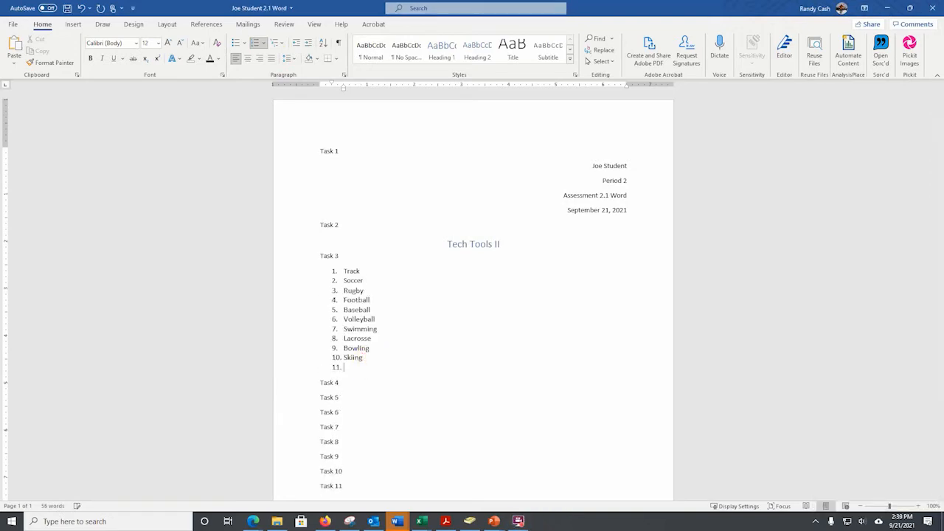
On a new line below Task 4, insert the rainbow-striped unicorn image from an online picture search for "unicorn".
click(348, 390)
key(Return)
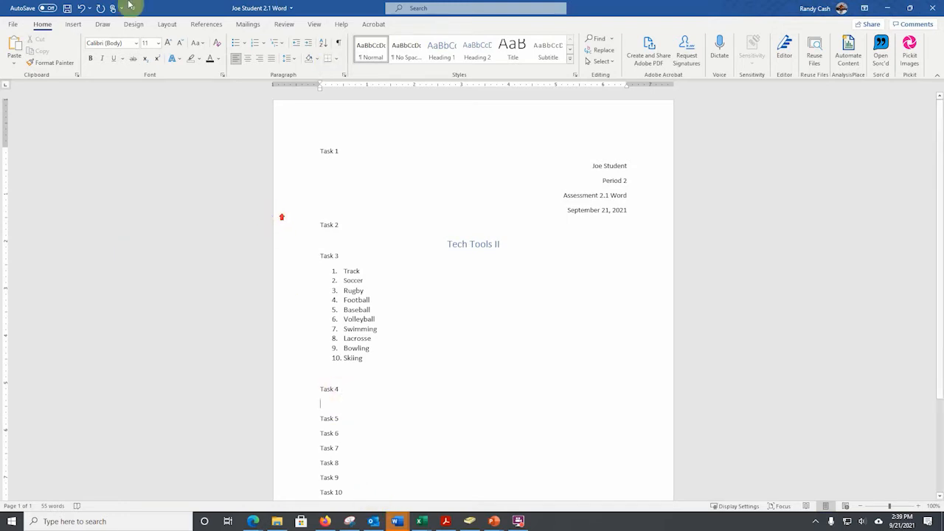
click(72, 24)
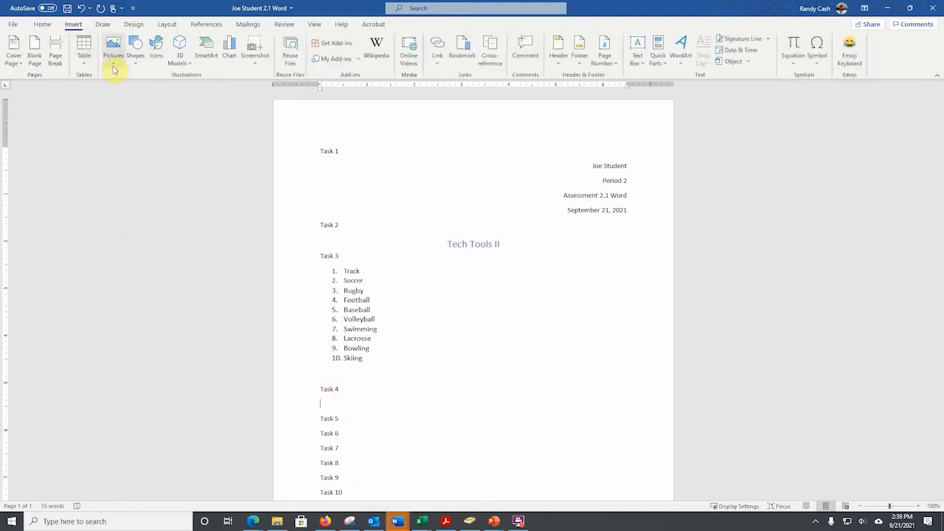
click(113, 59)
click(138, 120)
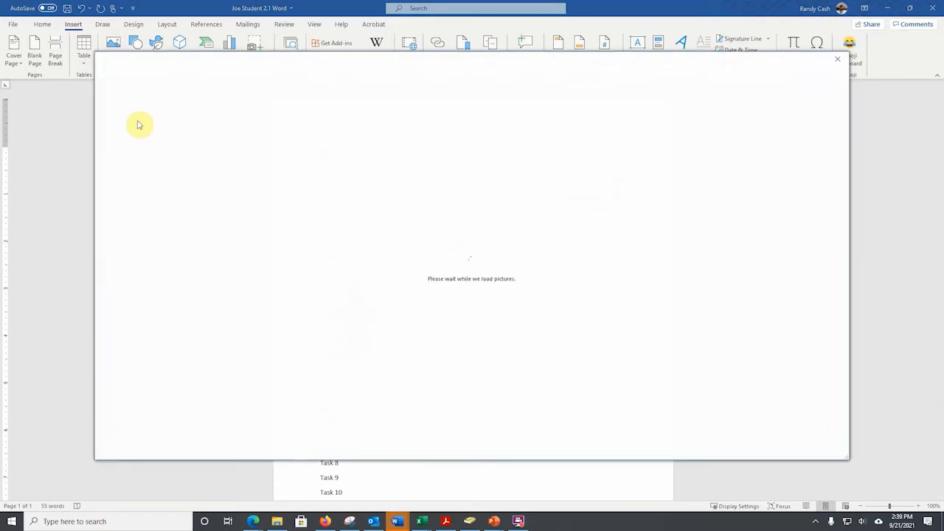
click(384, 324)
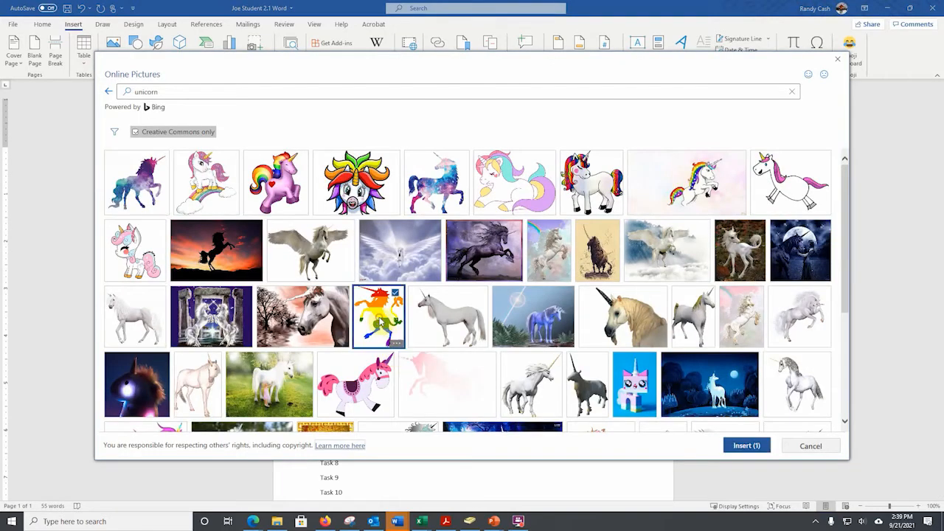
click(749, 448)
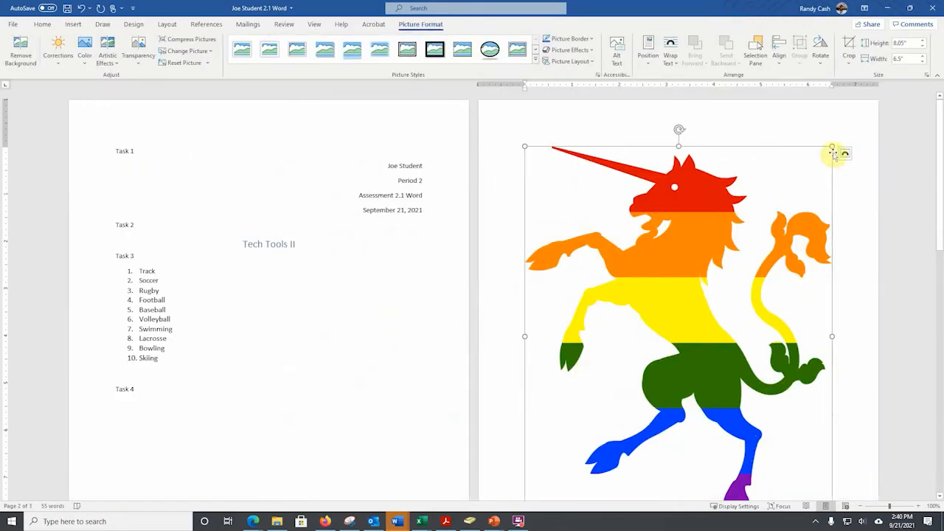
Shrink the unicorn picture proportionally until it fits directly below Task 4 on the first page, and deselect it.
drag(833, 147, 670, 332)
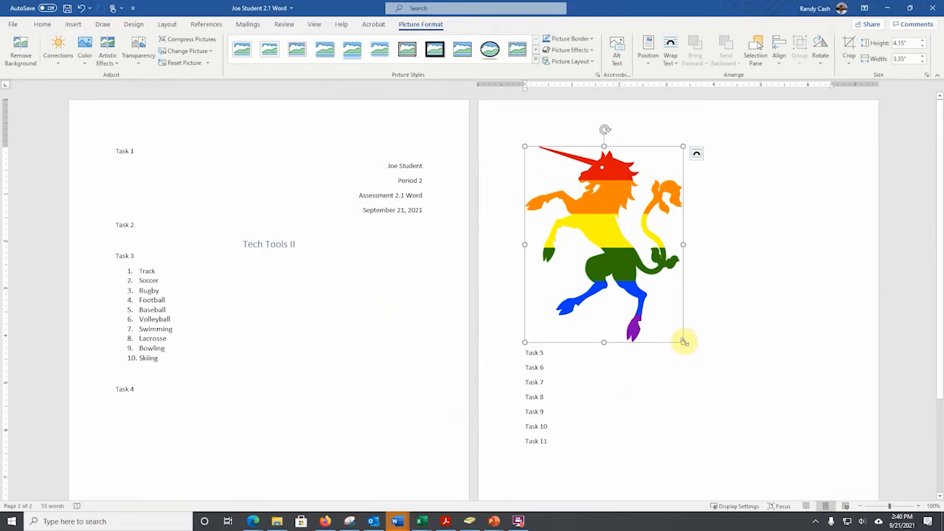
drag(684, 342, 628, 271)
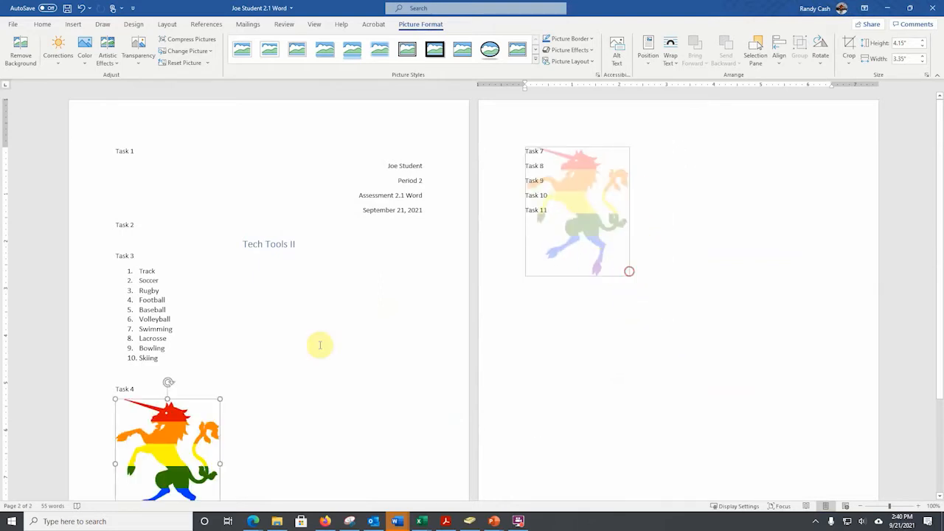
click(327, 369)
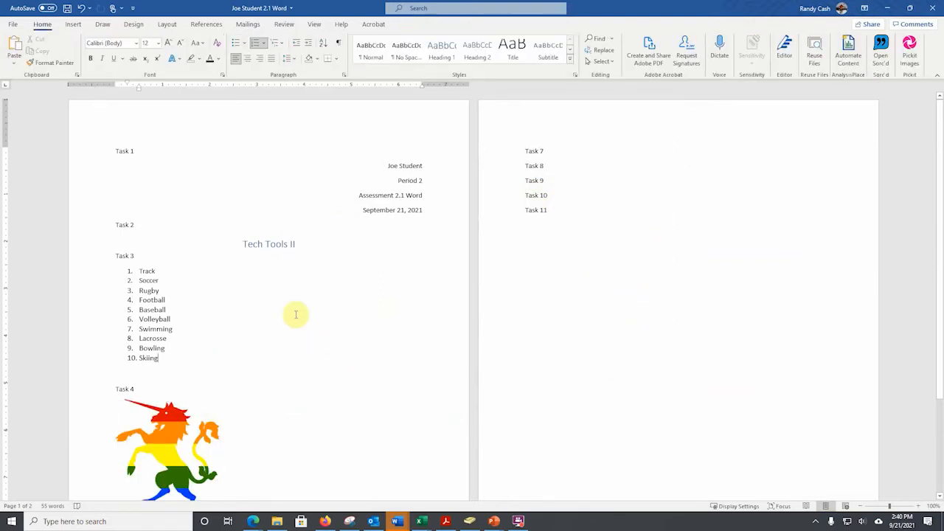
Draw an arrow about 2.89" wide and 0.84" high from the space beside the list to the unicorn's horn.
click(74, 24)
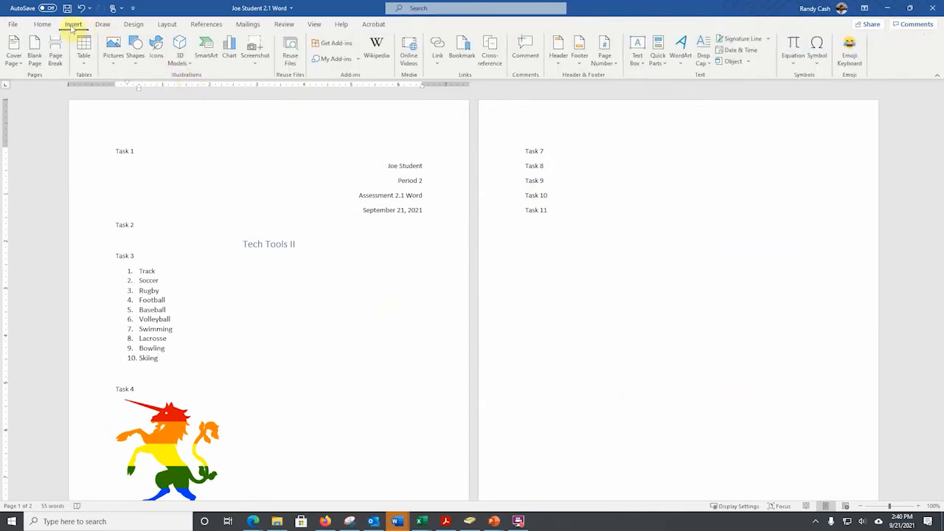
click(134, 58)
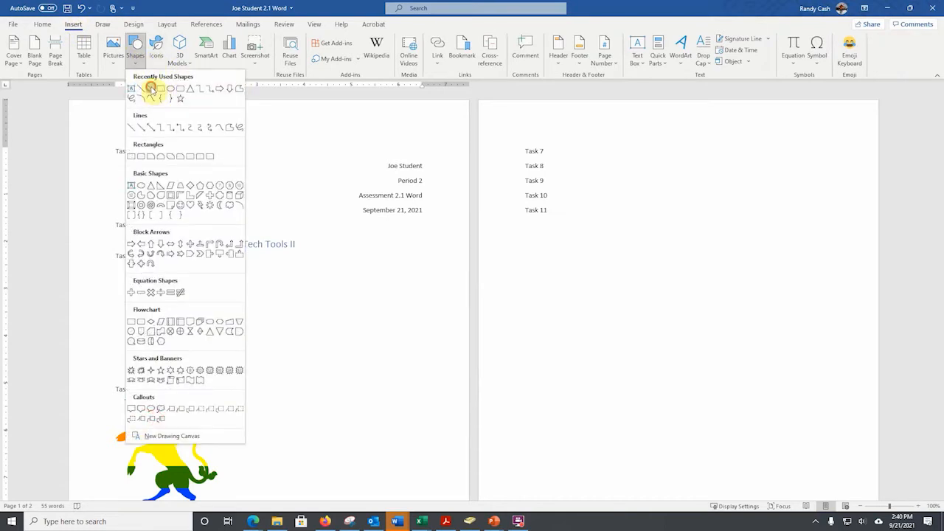
click(150, 89)
drag(282, 364, 146, 402)
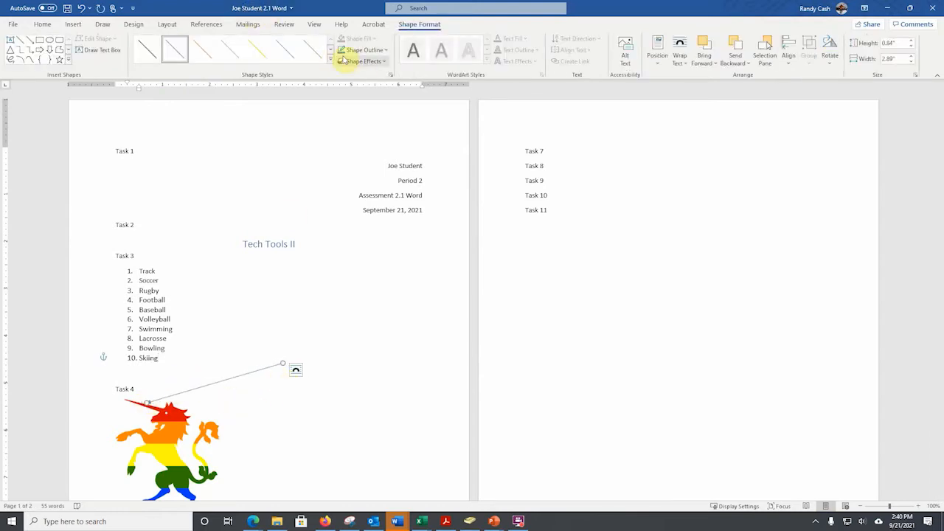
Draw a text box about 1.31" wide and 0.63" high at the arrow's tail and label it "Horn".
click(74, 25)
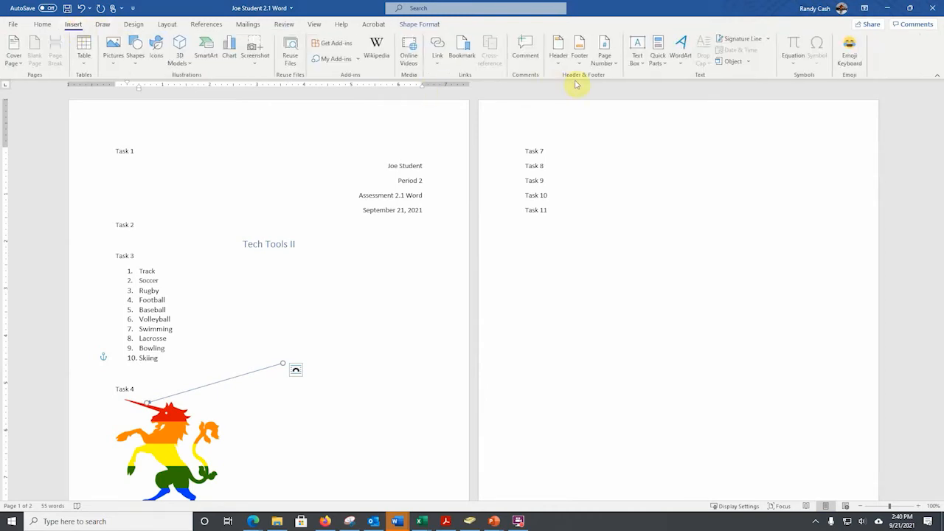
click(638, 53)
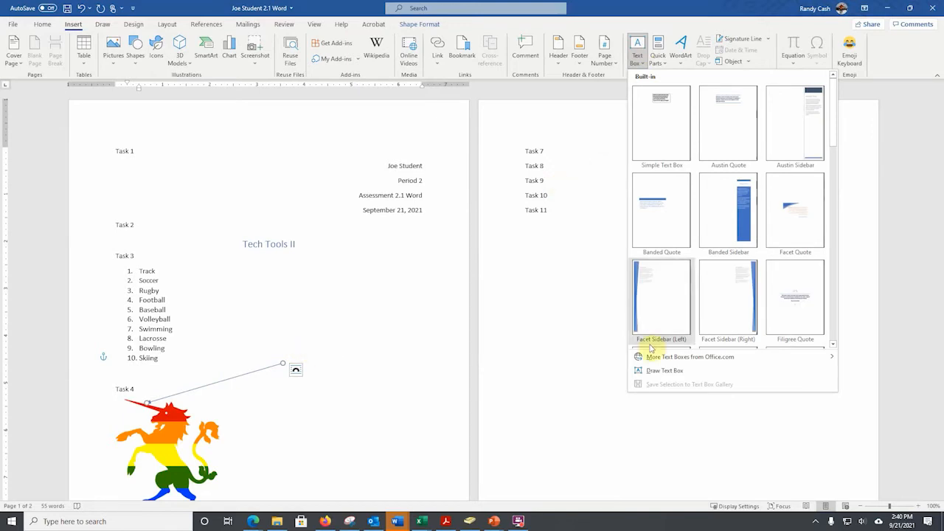
click(653, 370)
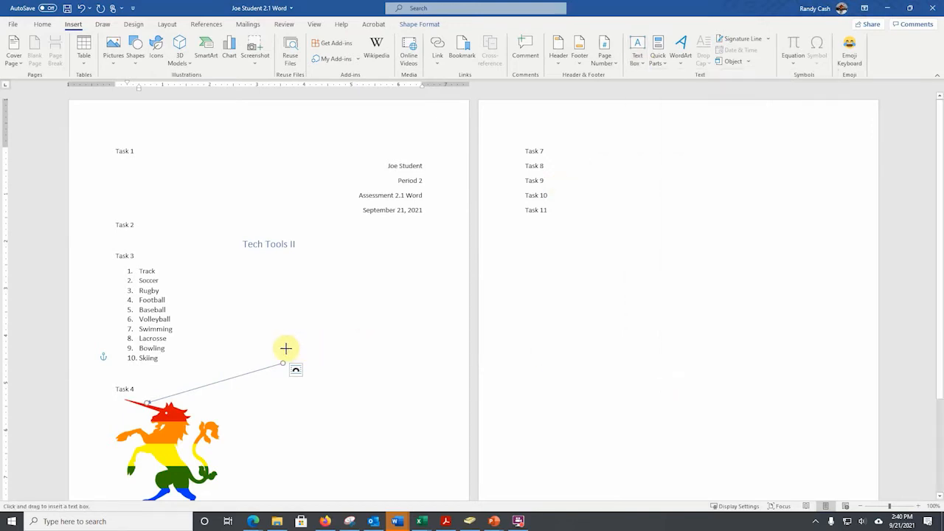
mouse_move(286, 349)
mouse_down()
mouse_move(293, 371)
mouse_move(350, 380)
mouse_up()
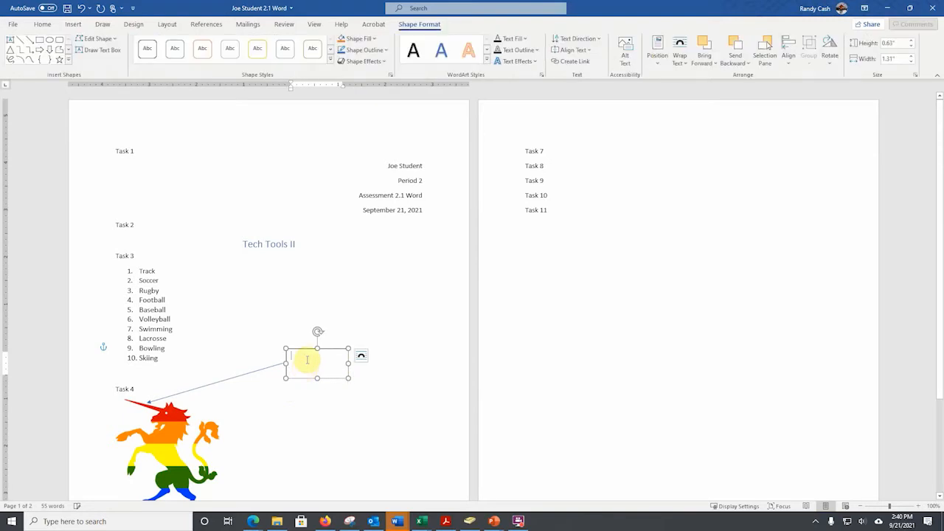
text(Horn)
click(449, 395)
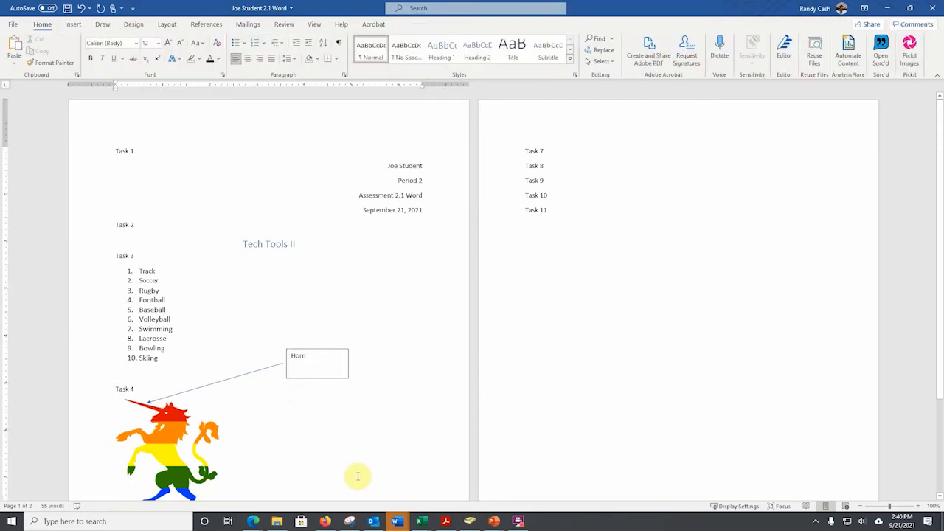
Below Task 5, add a line with the student's name followed by "Calibri 22-point font".
scroll(302, 432, down, 3)
click(135, 444)
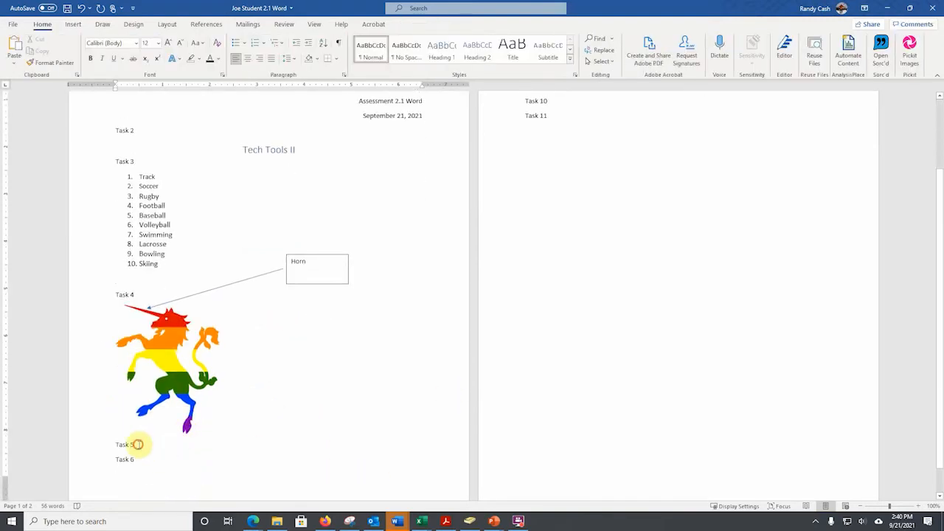
key(Return)
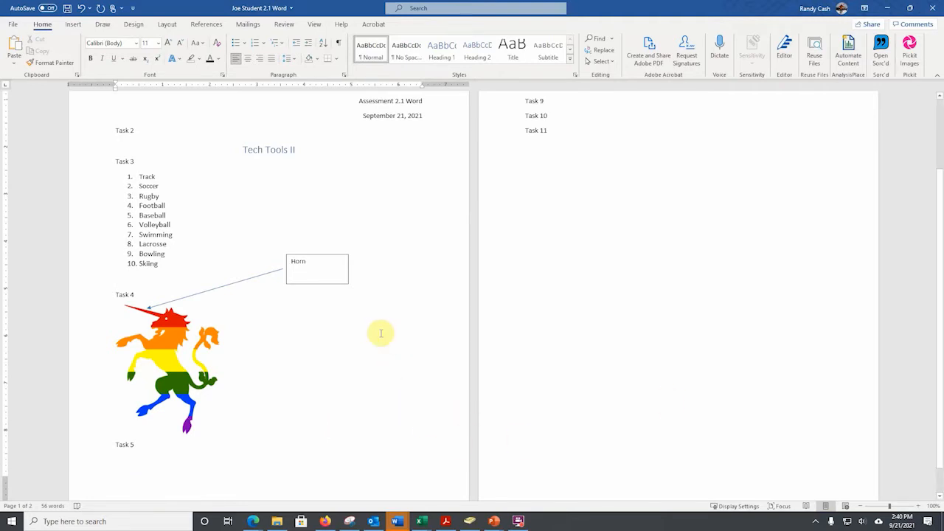
scroll(379, 331, down, 1)
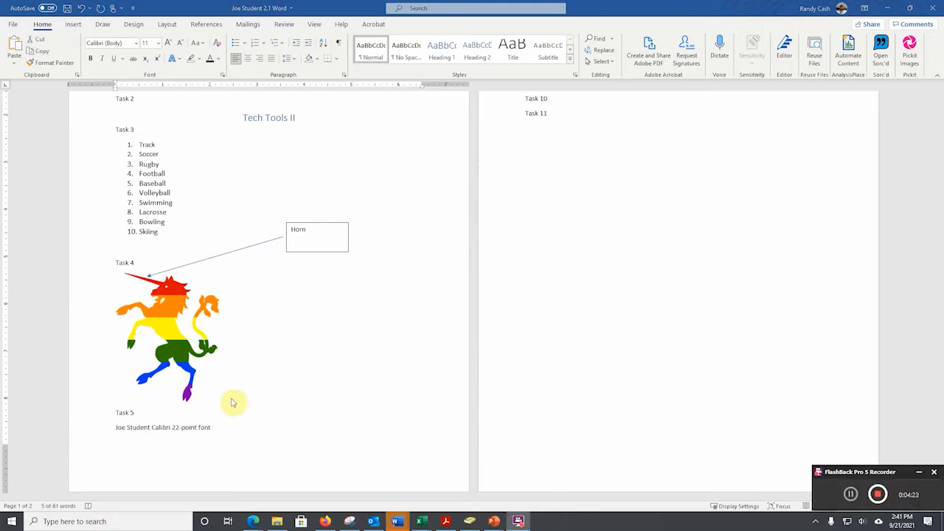
Set the whole text line under Task 5 to font size 22.
triple_click(165, 433)
key(ctrl+c)
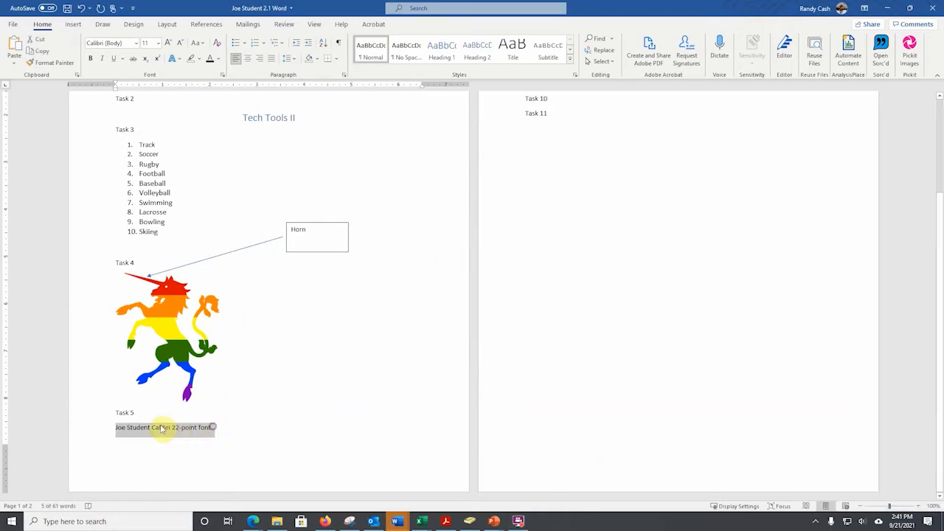
click(155, 44)
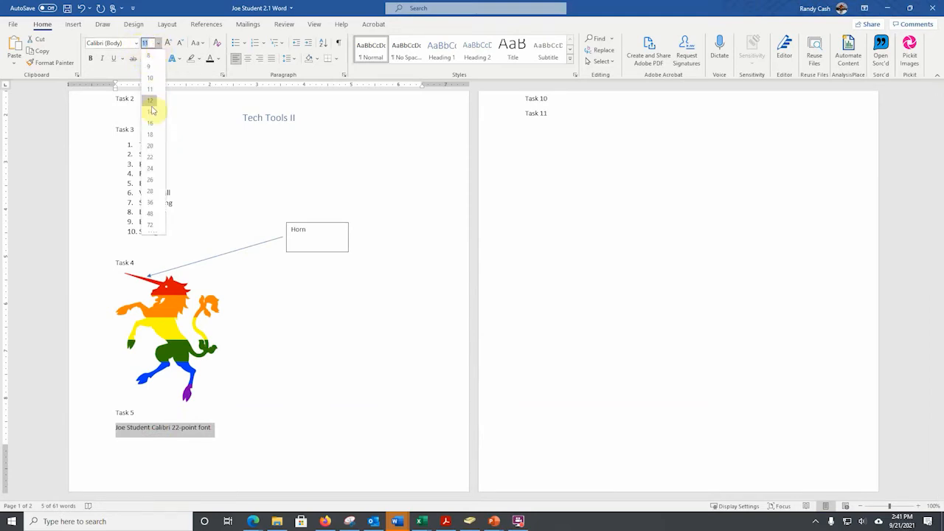
click(152, 158)
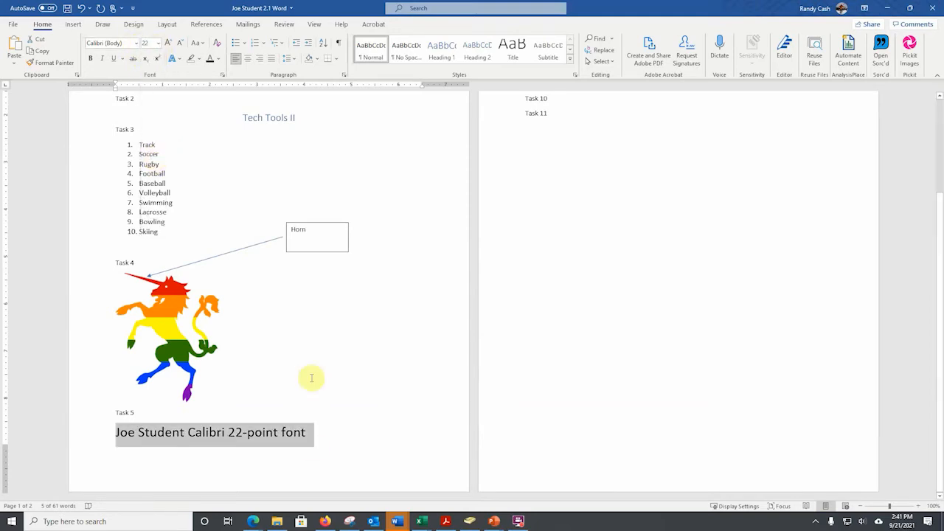
Duplicate the Calibri 22-point font line under Task 5 by pasting copies of it directly below.
right_click(272, 433)
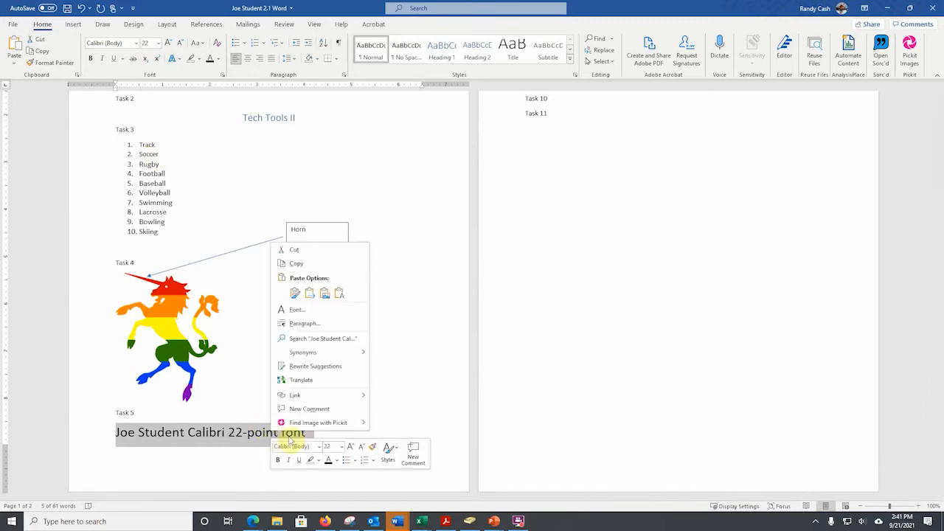
click(293, 264)
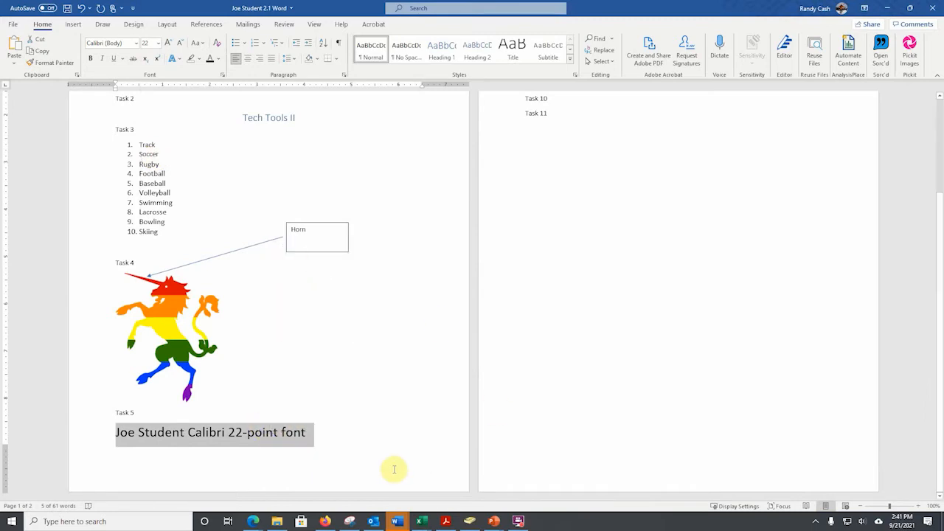
click(329, 436)
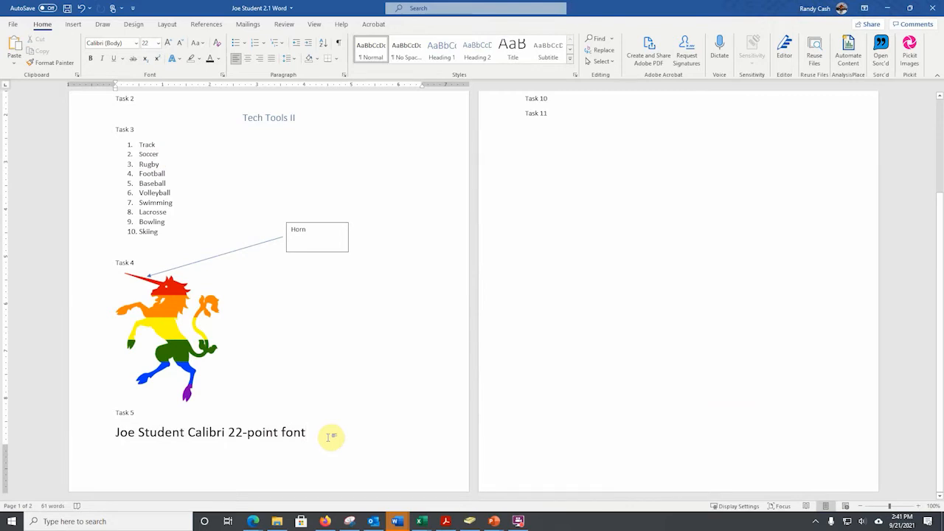
key(ctrl+v)
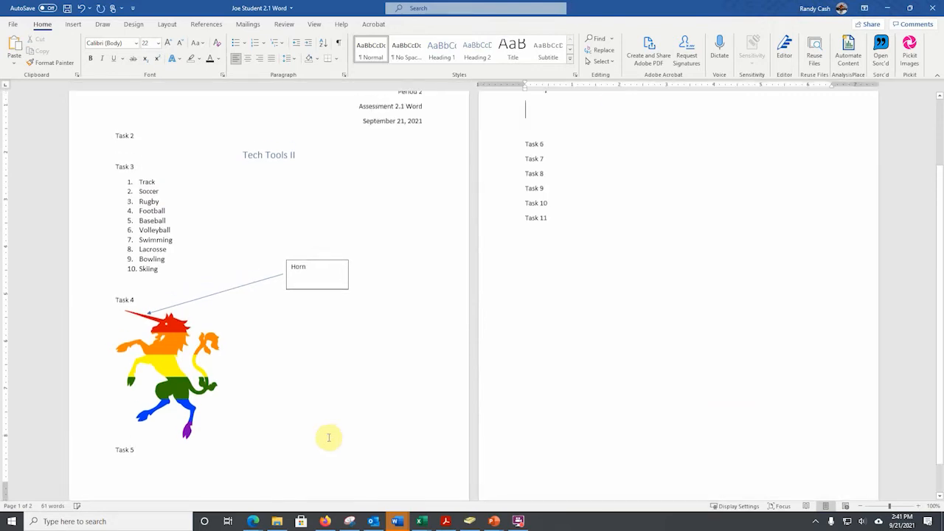
key(ctrl+v)
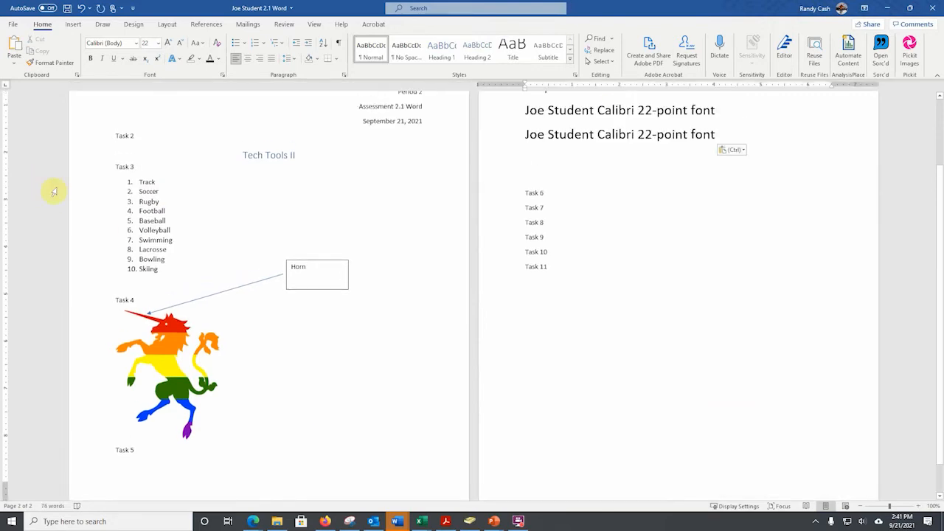
scroll(391, 214, up, 2)
scroll(288, 391, up, 1)
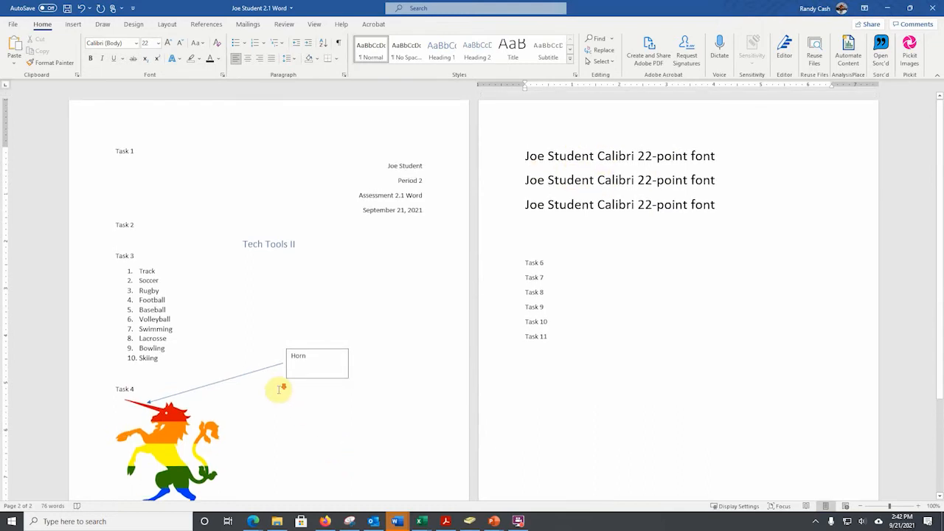
scroll(284, 384, down, 3)
scroll(291, 378, up, 2)
scroll(467, 288, up, 2)
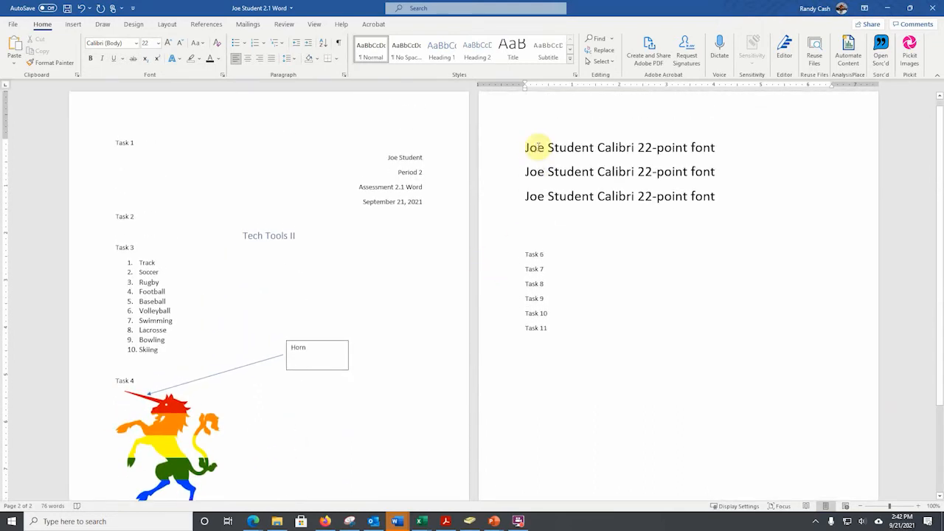
click(526, 148)
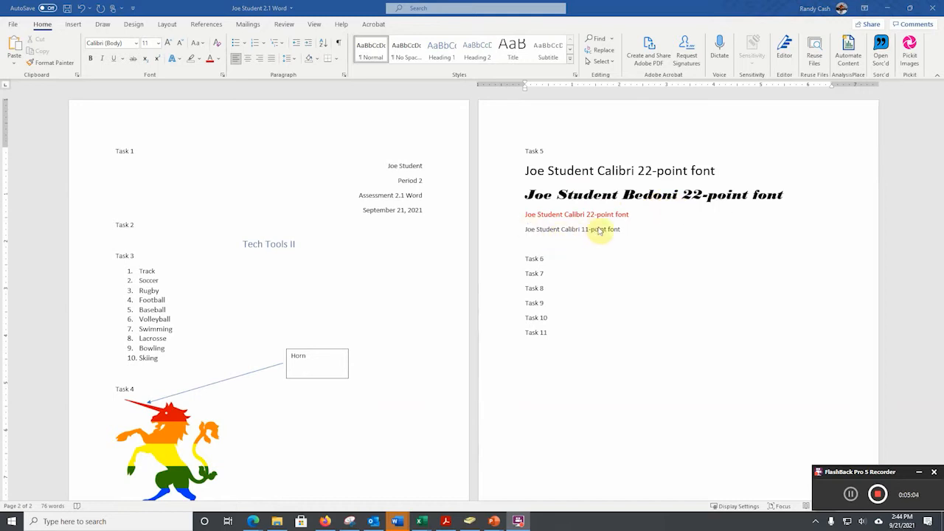
Add a line reading "H2O and O2" below Task 6.
click(547, 260)
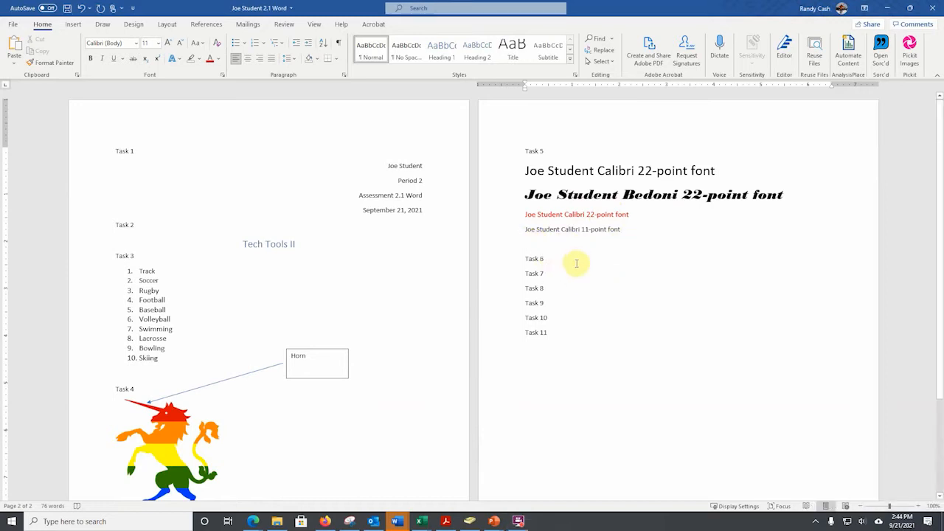
click(550, 259)
key(Return)
key(Return)
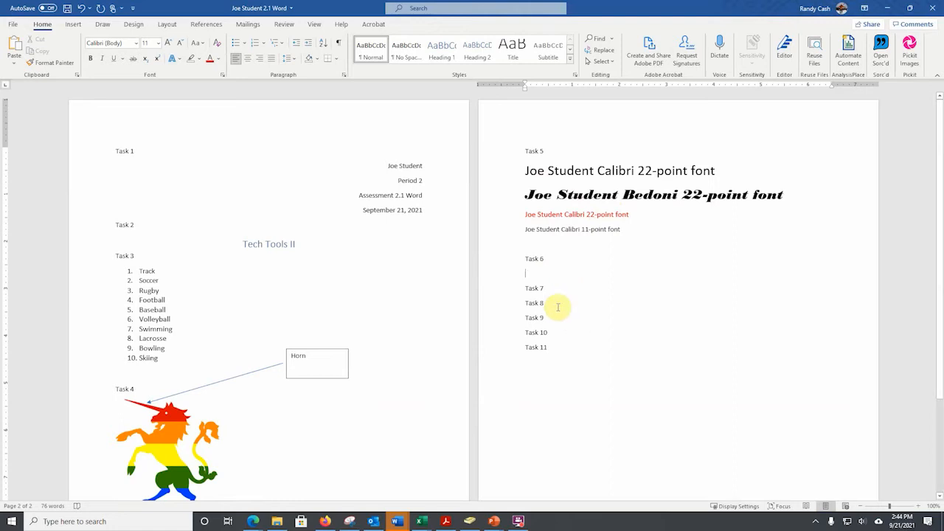
click(519, 523)
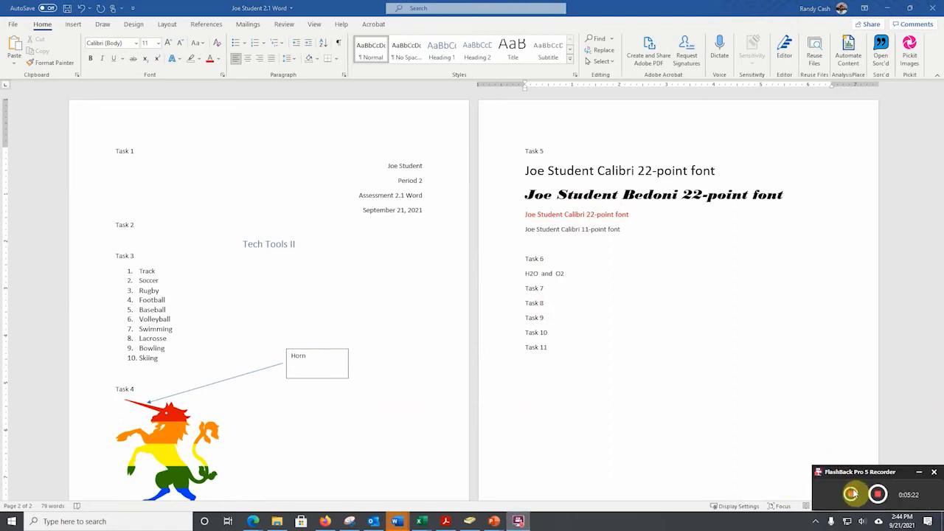
Format the 2 in both H2O and O2 under Task 6 as subscript.
click(531, 276)
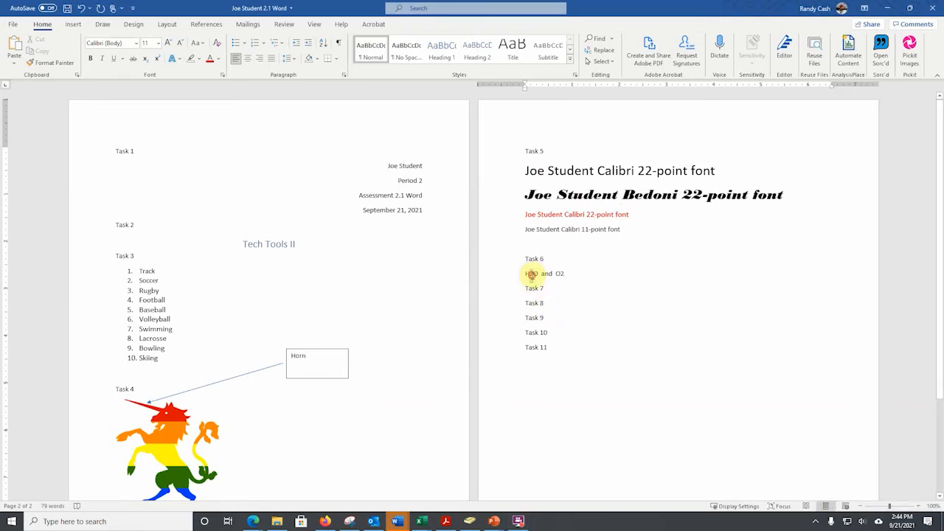
double_click(531, 274)
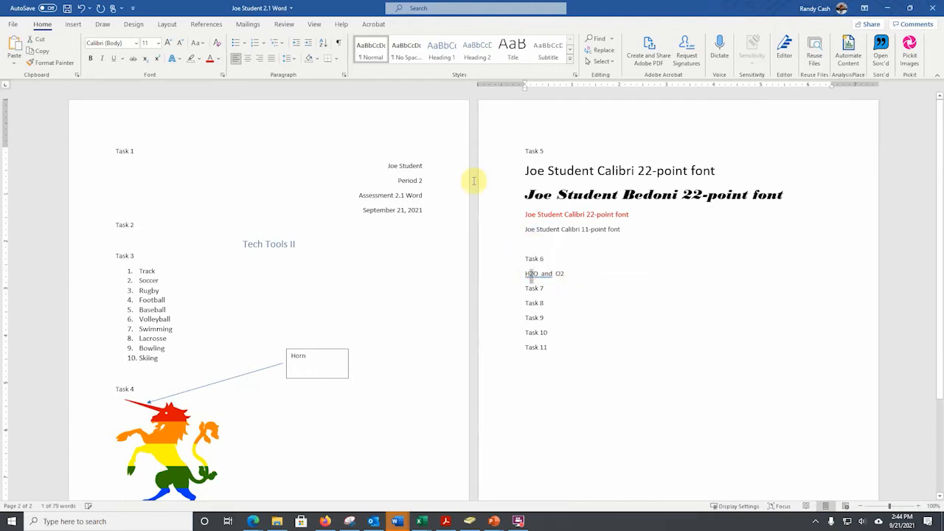
click(147, 62)
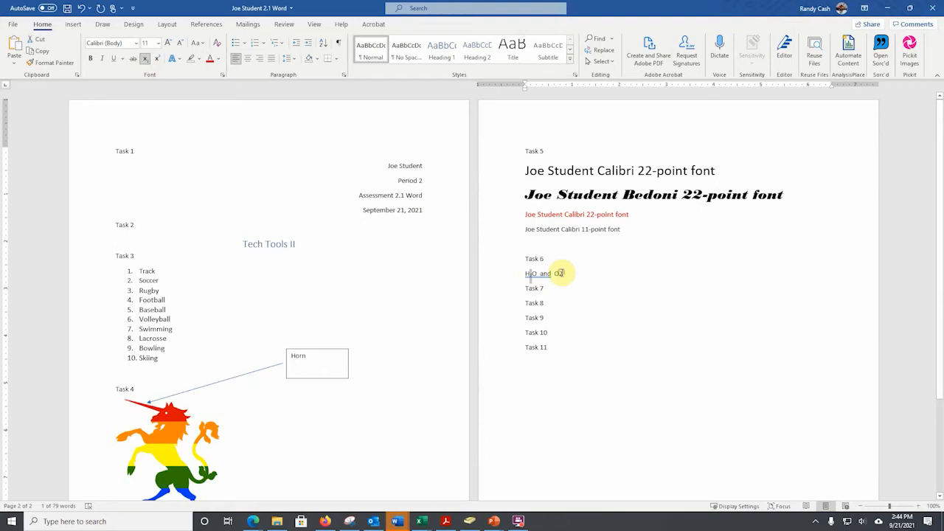
double_click(558, 274)
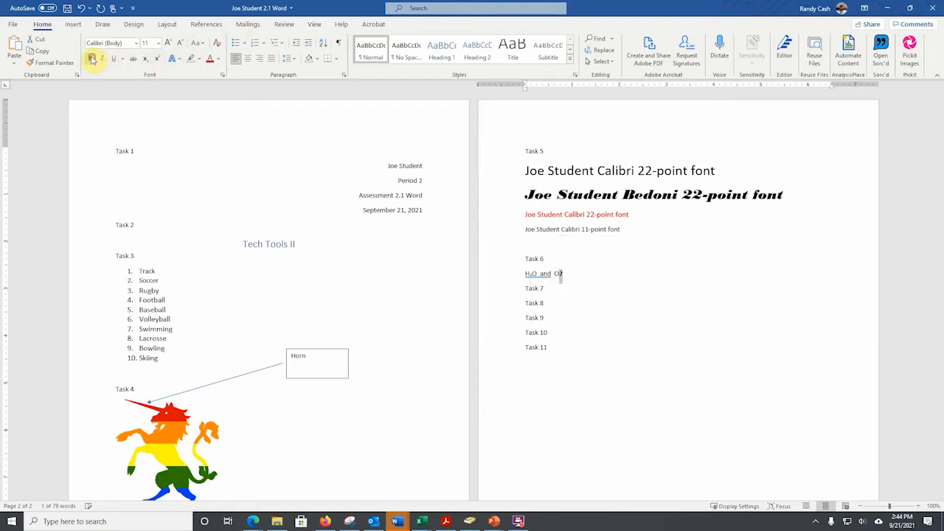
click(568, 274)
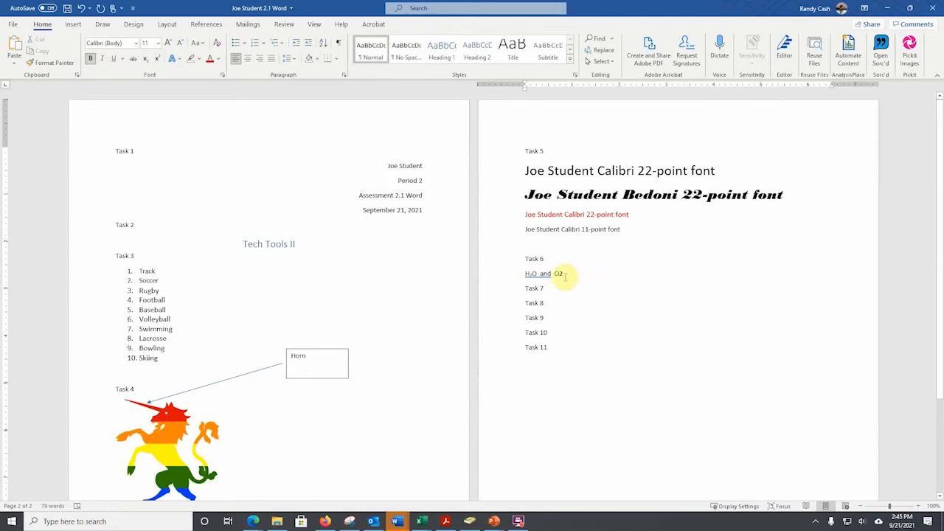
double_click(561, 273)
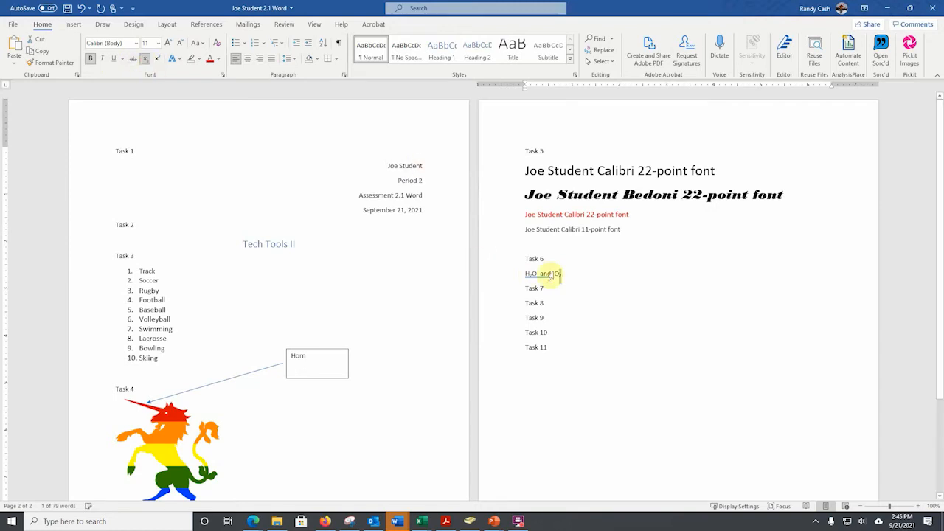
Add a line reading "X2+Y2+Z3=?" below Task 7.
click(544, 288)
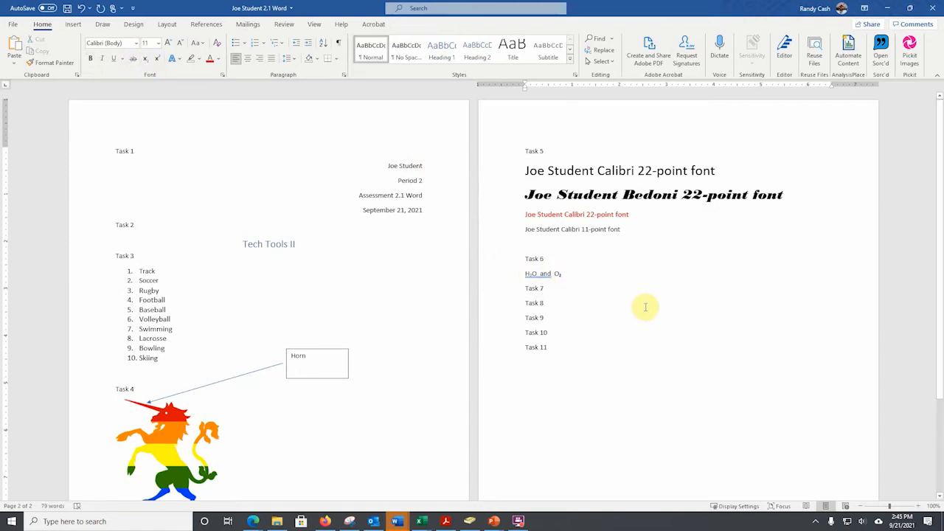
key(Return)
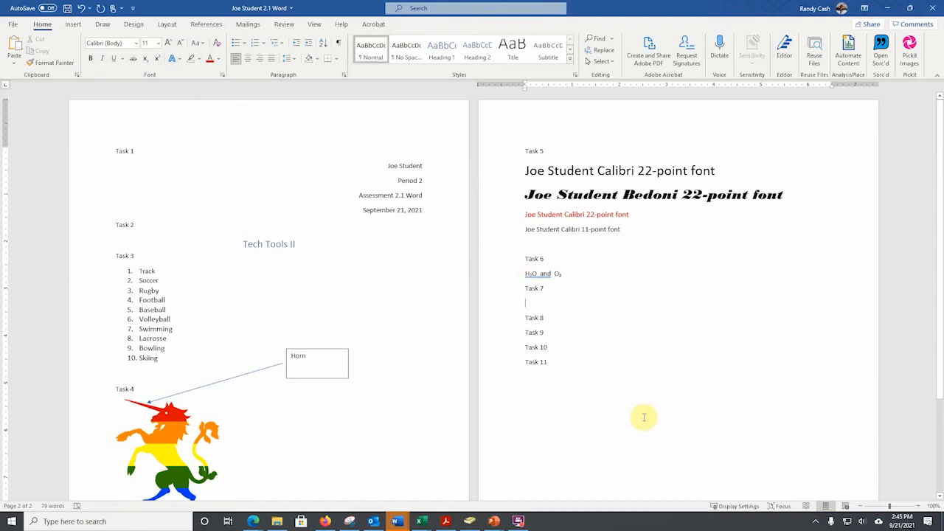
click(520, 522)
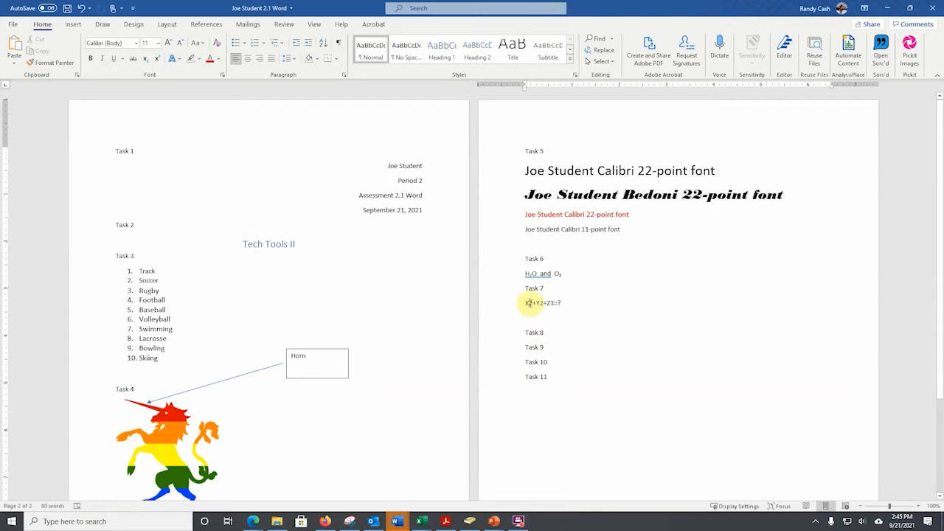
Format the digits 2, 2 and 3 in the Task 7 equation as superscript.
drag(530, 304, 533, 304)
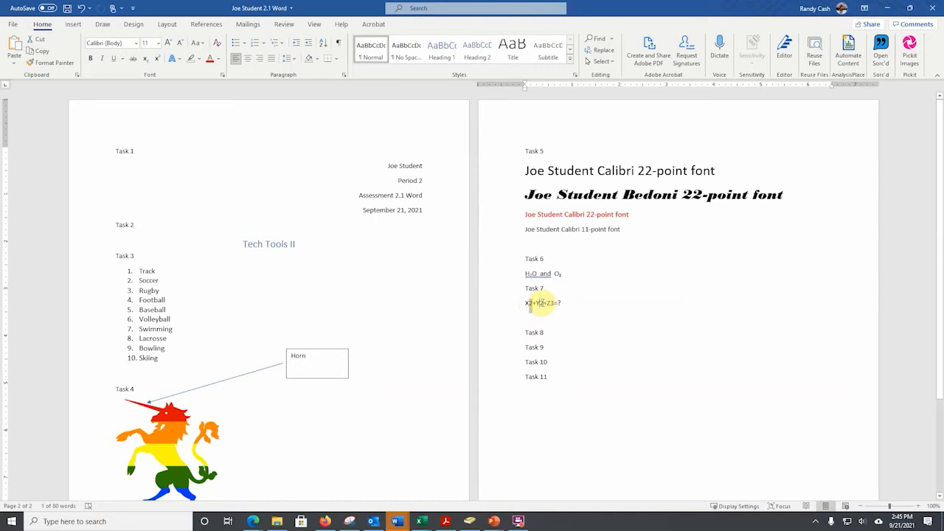
drag(543, 305, 539, 306)
drag(554, 303, 551, 303)
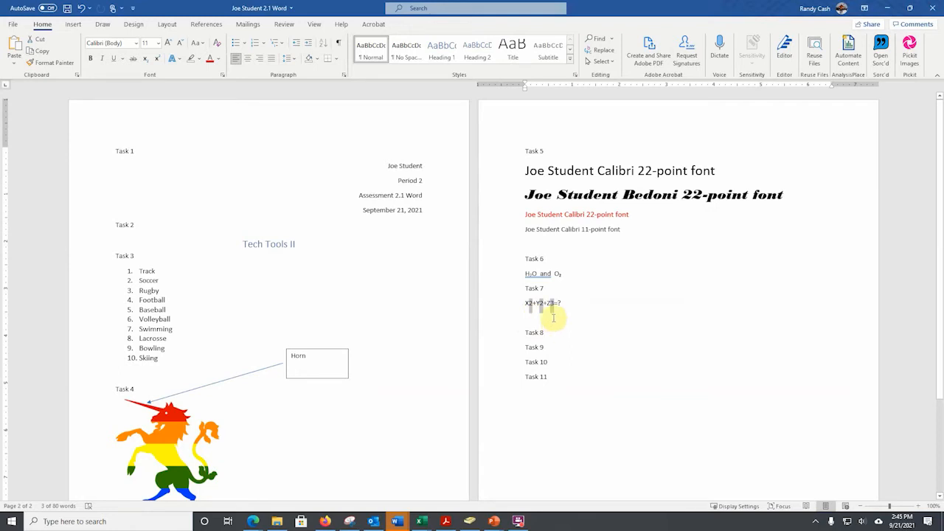
click(158, 61)
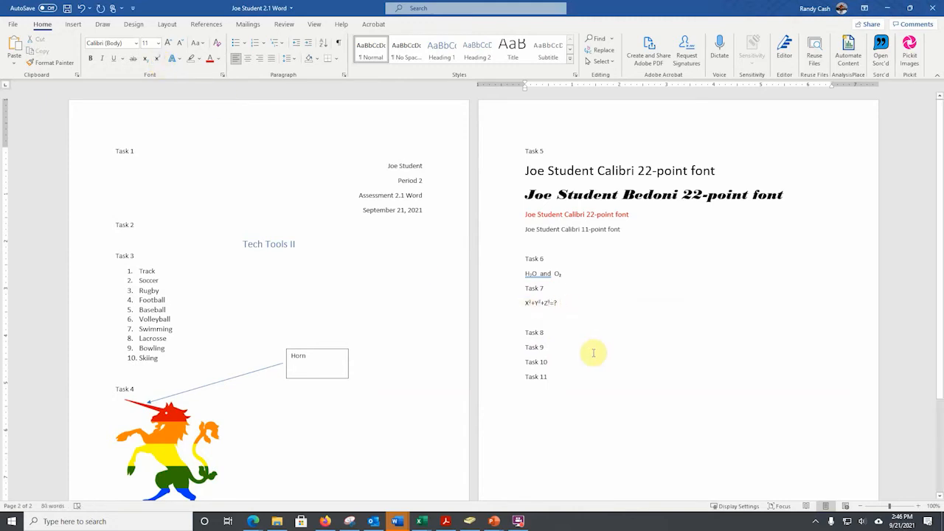
Copy the numbered sports list from Task 3 to below Task 8 and delete the Horn text box and arrow pasted with it.
click(544, 332)
key(Return)
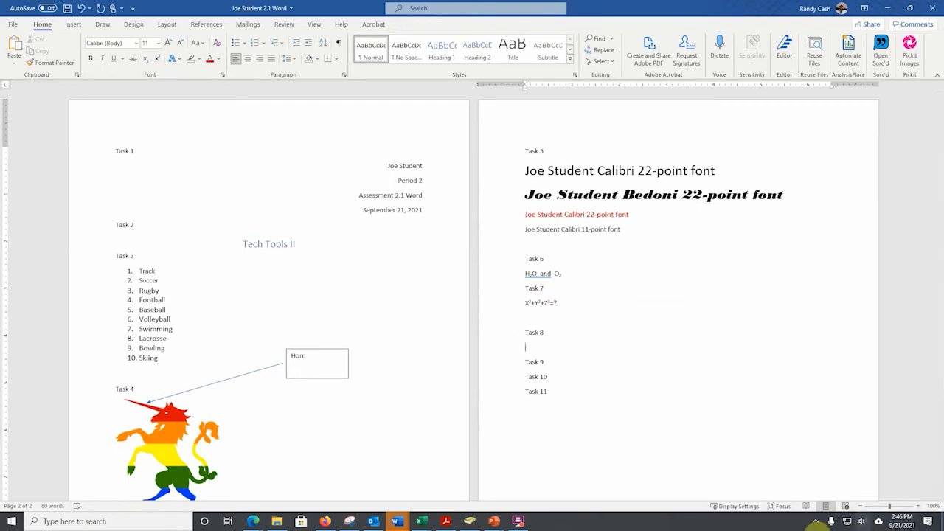
mouse_move(520, 522)
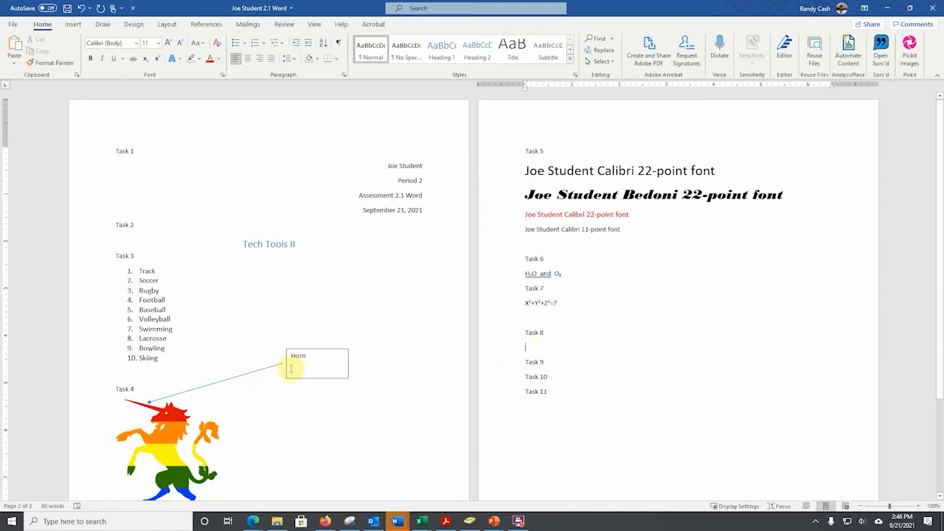
drag(135, 271, 148, 359)
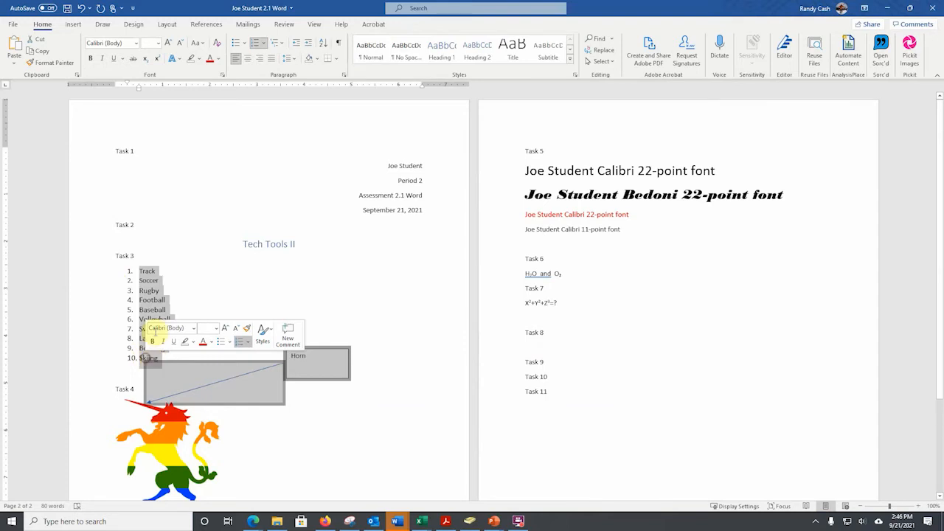
right_click(169, 286)
click(181, 307)
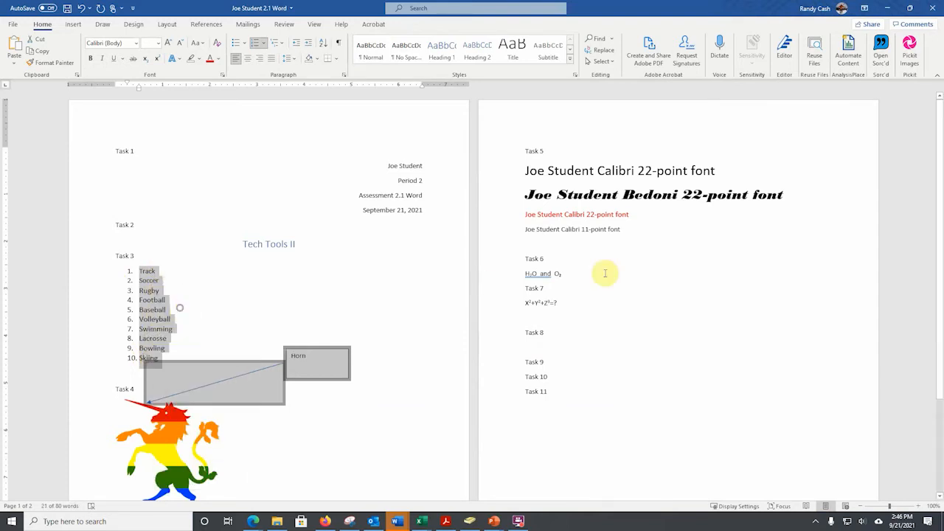
click(530, 341)
click(557, 331)
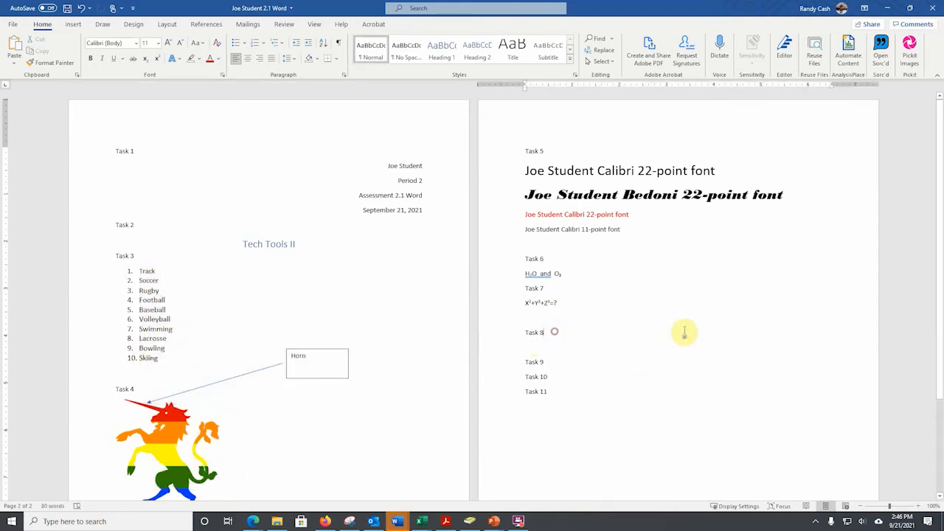
key(Return)
key(ctrl+v)
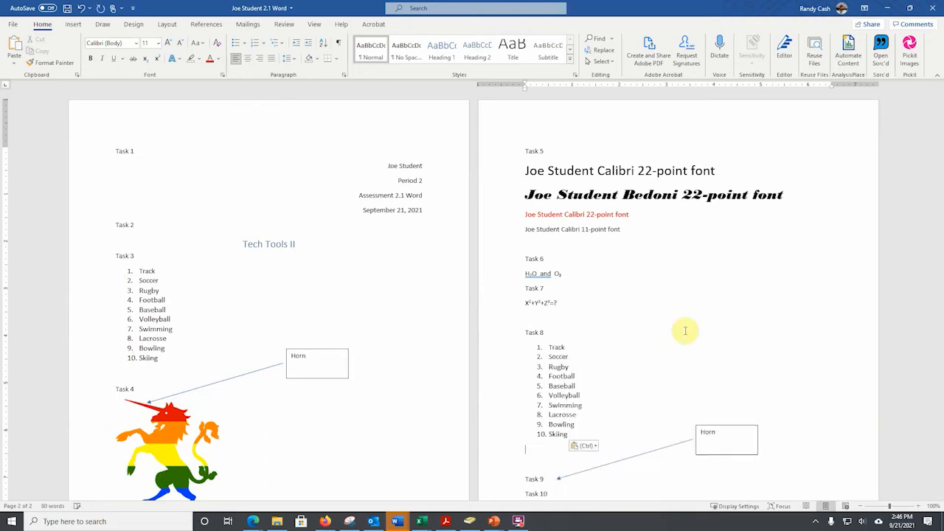
click(742, 425)
key(Delete)
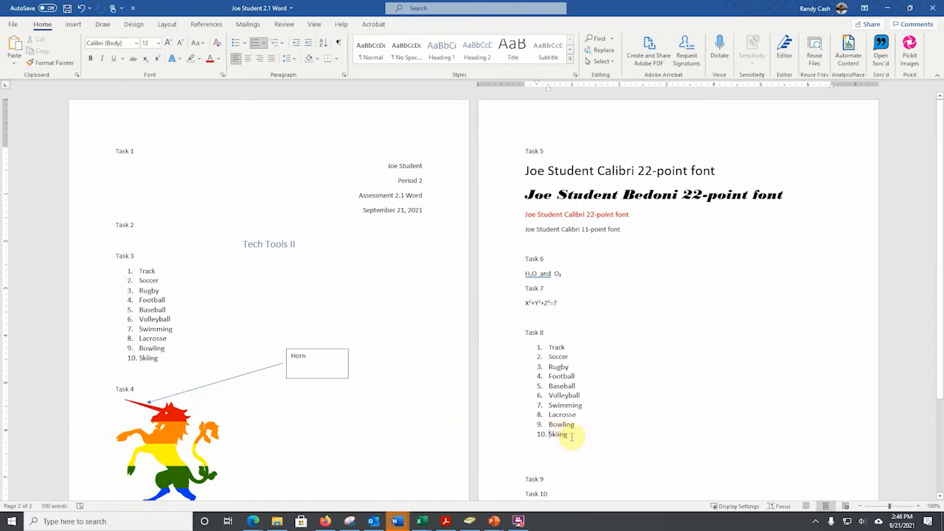
Sort the numbered sports list under Task 8 by paragraphs as text in ascending order.
drag(571, 437, 541, 347)
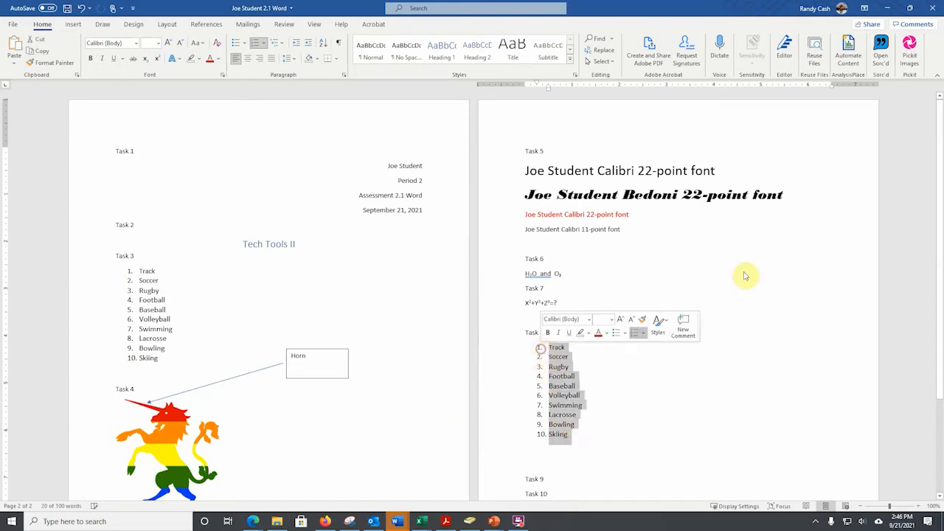
click(325, 44)
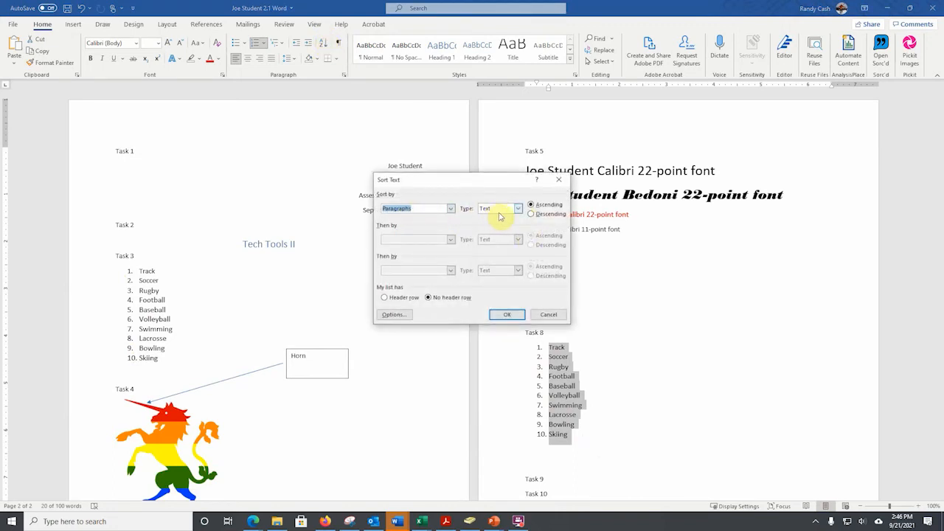
click(509, 314)
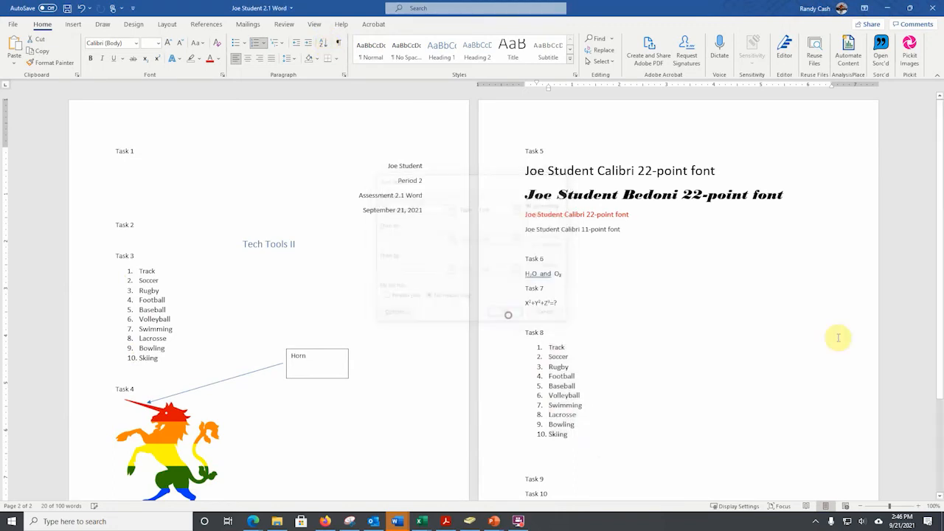
click(696, 354)
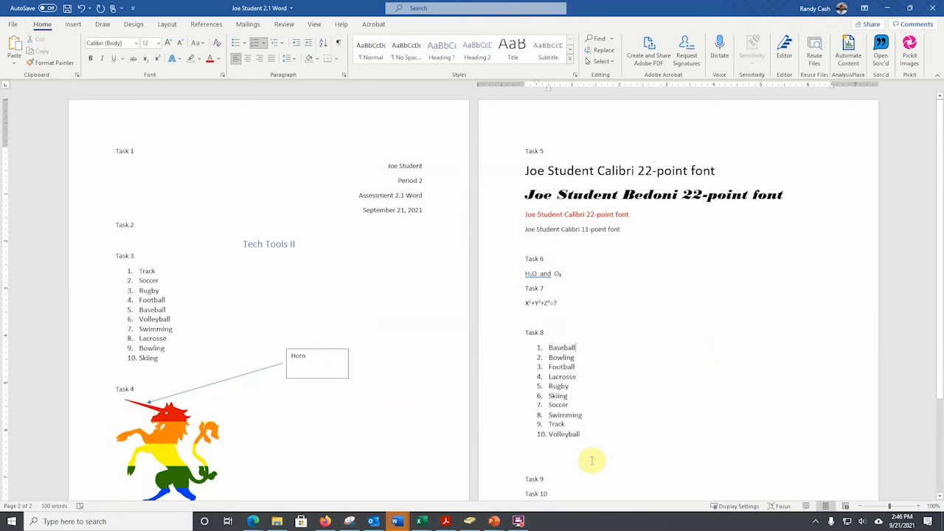
Copy the sorted numbered sports list from Task 8 onto a new line below Task 9.
click(547, 479)
key(Return)
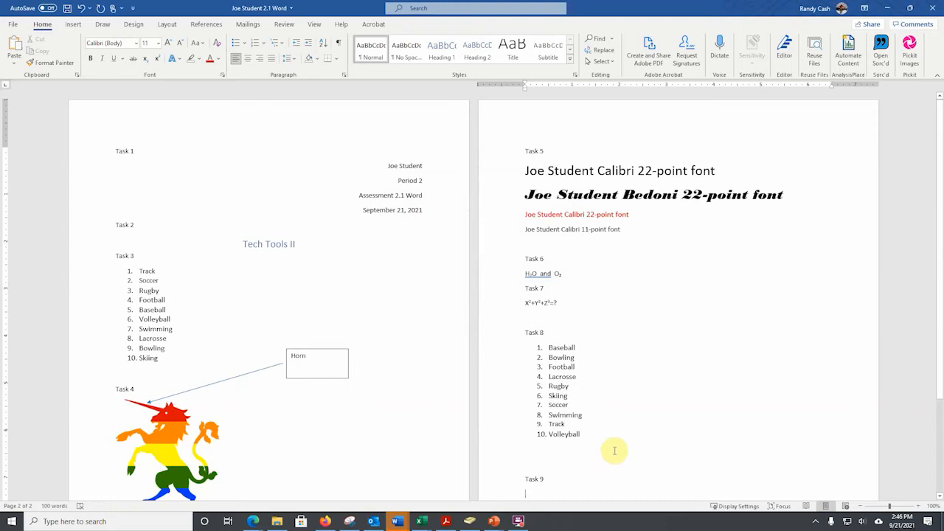
drag(586, 435, 544, 350)
right_click(566, 365)
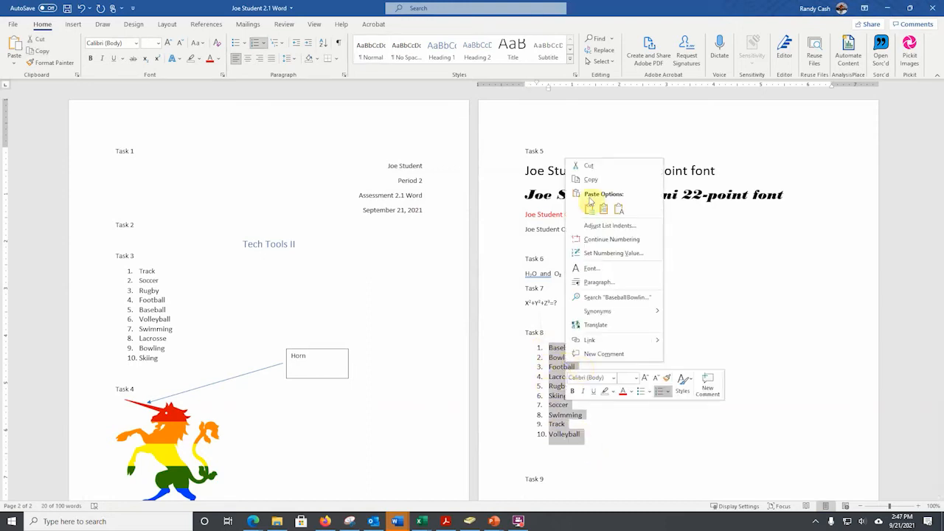
click(590, 180)
scroll(524, 442, down, 3)
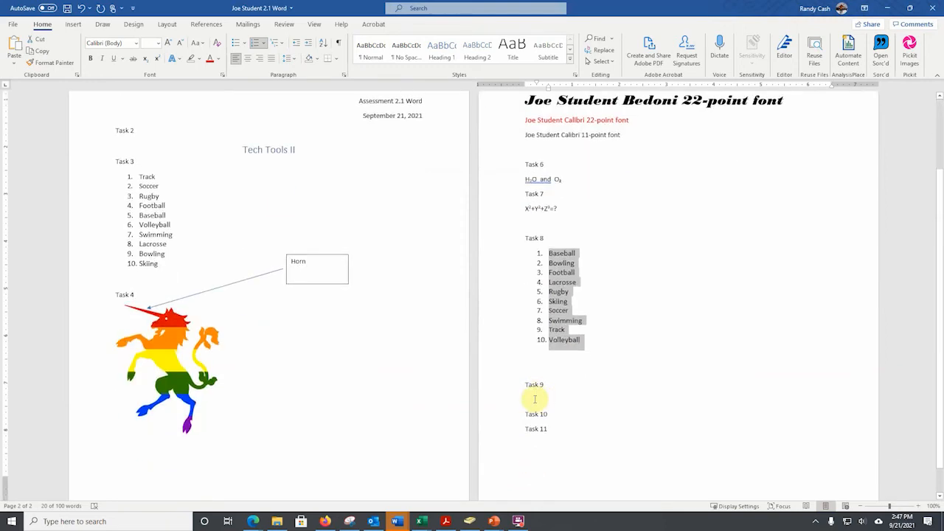
click(535, 400)
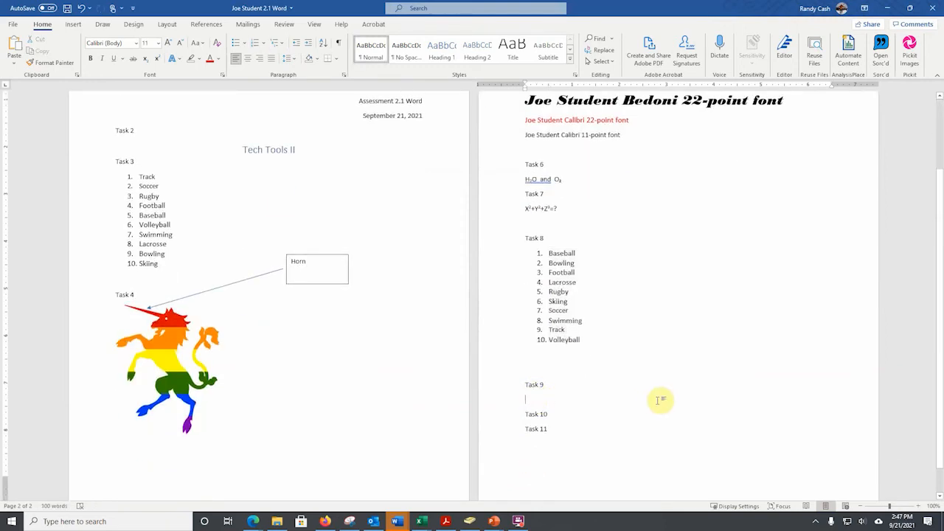
key(ctrl+v)
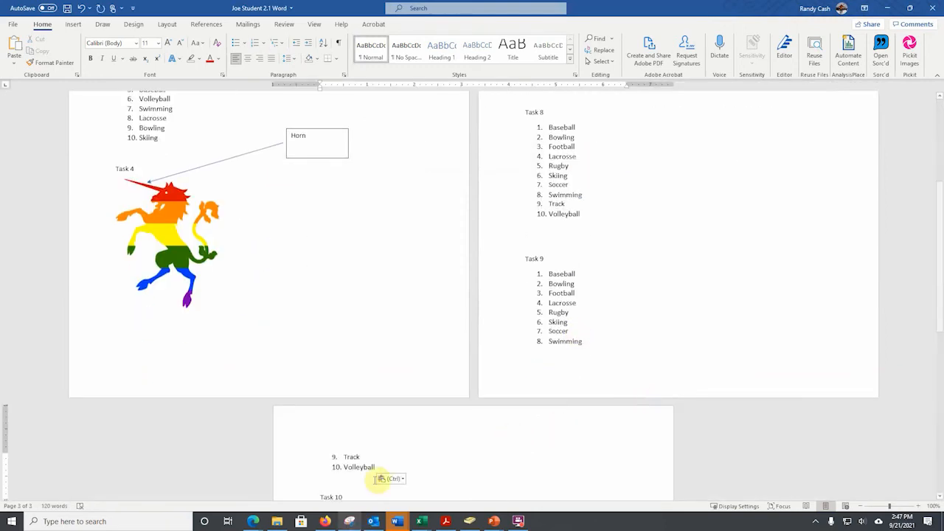
Change the font color of all ten sports in the Task 9 list to standard green.
drag(375, 468, 526, 275)
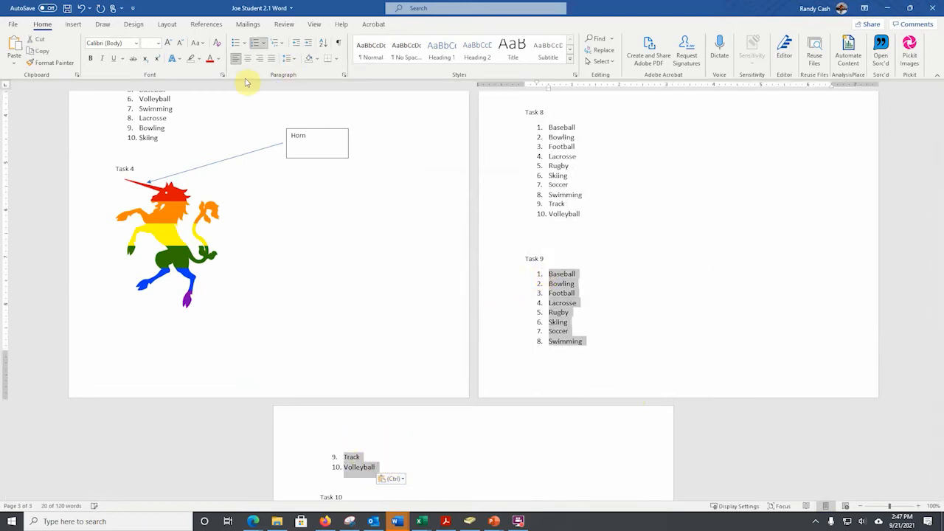
click(219, 59)
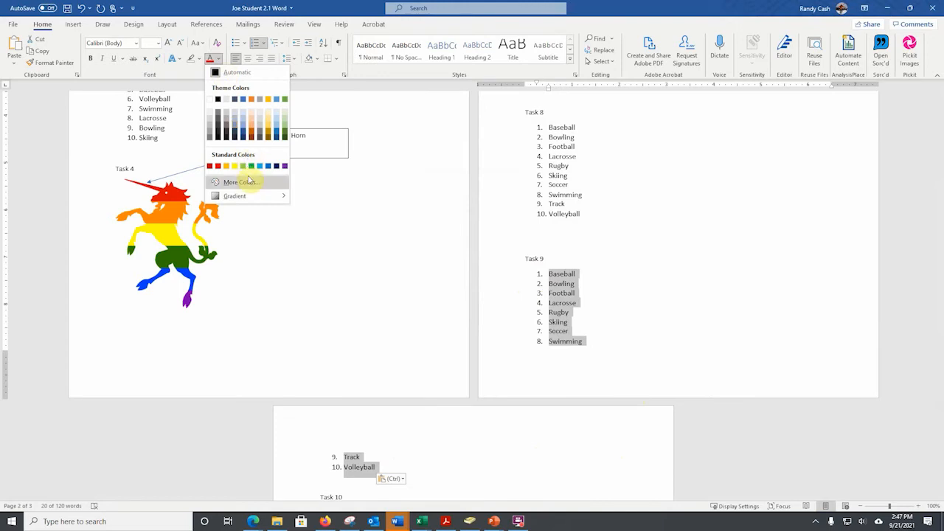
click(250, 164)
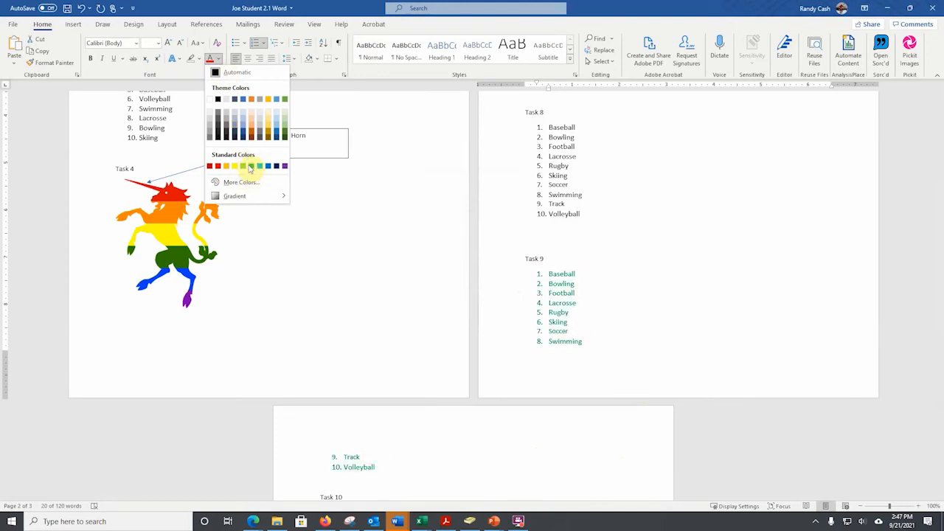
click(478, 447)
scroll(458, 439, down, 2)
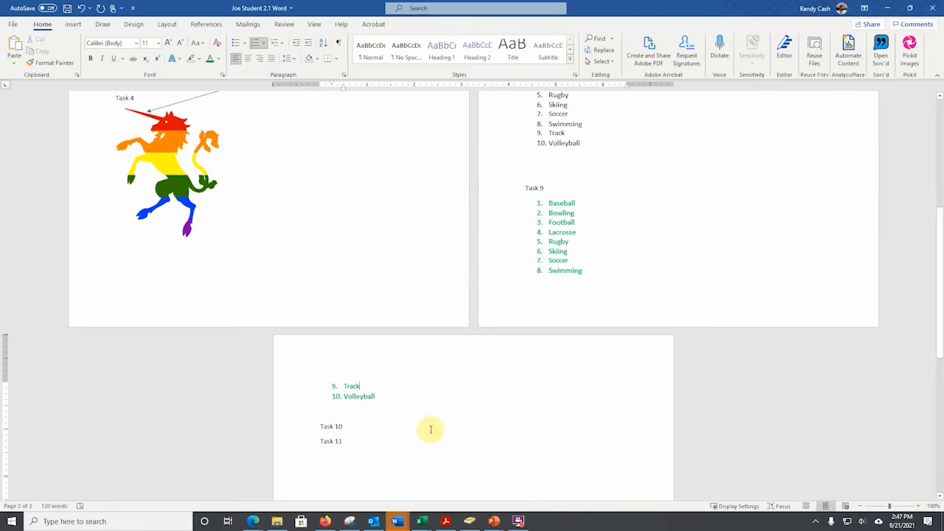
Add the sentence "This is the most fun class in the world of word processing?" below Task 10.
click(345, 426)
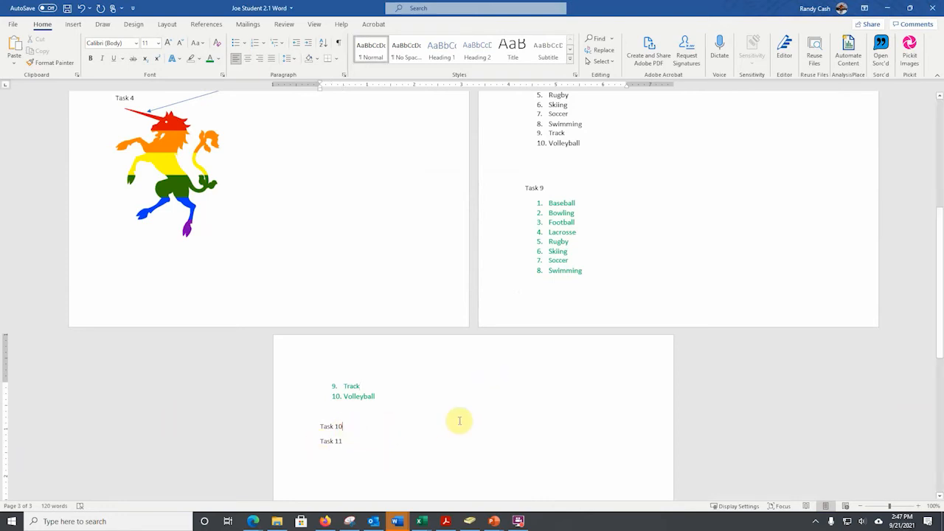
key(Return)
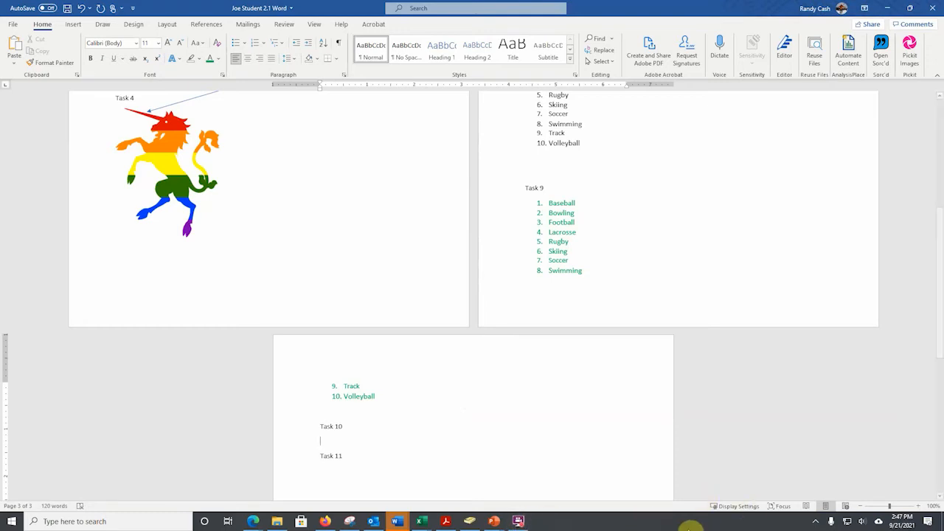
click(516, 522)
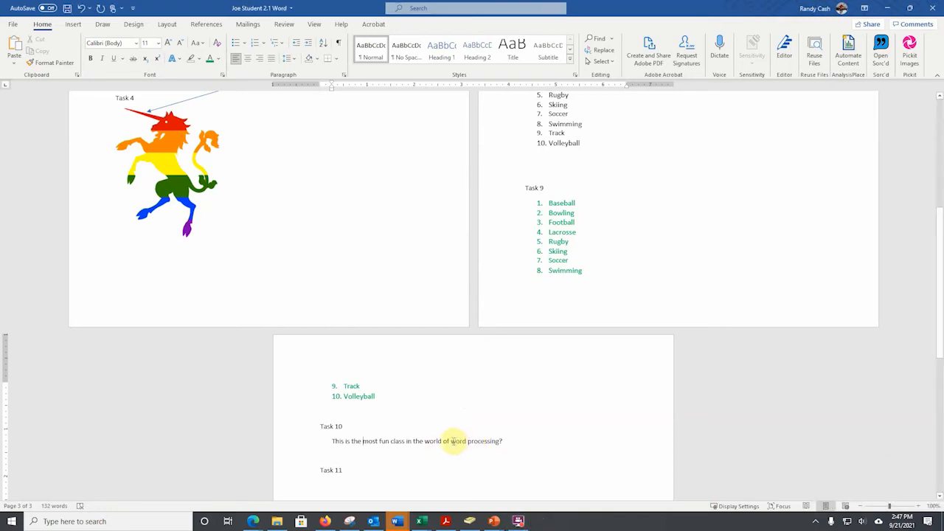
Highlight the words "word processing" in the Task 10 sentence in pink.
drag(451, 441, 484, 441)
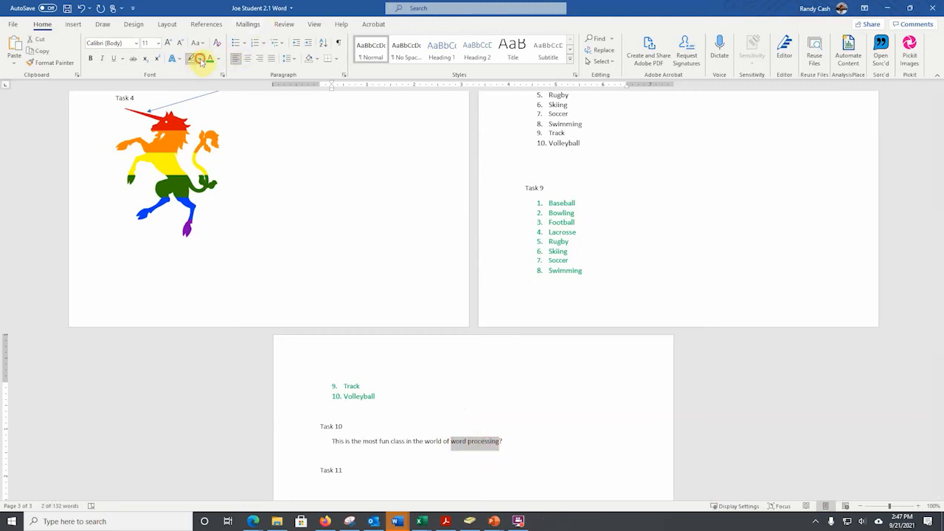
click(200, 60)
click(236, 73)
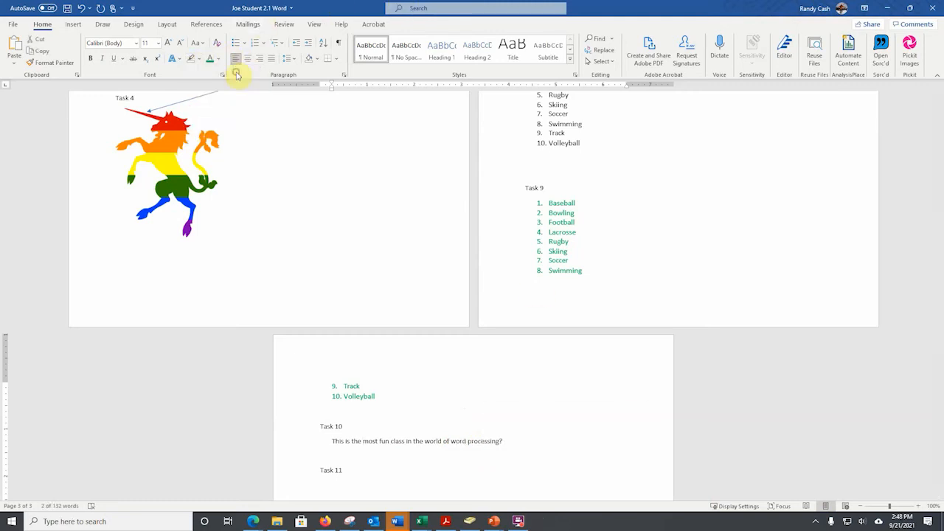
Add the sentence "Unicorns are not real, but I still believe that they puke rainbows." below Task 11.
scroll(348, 426, down, 1)
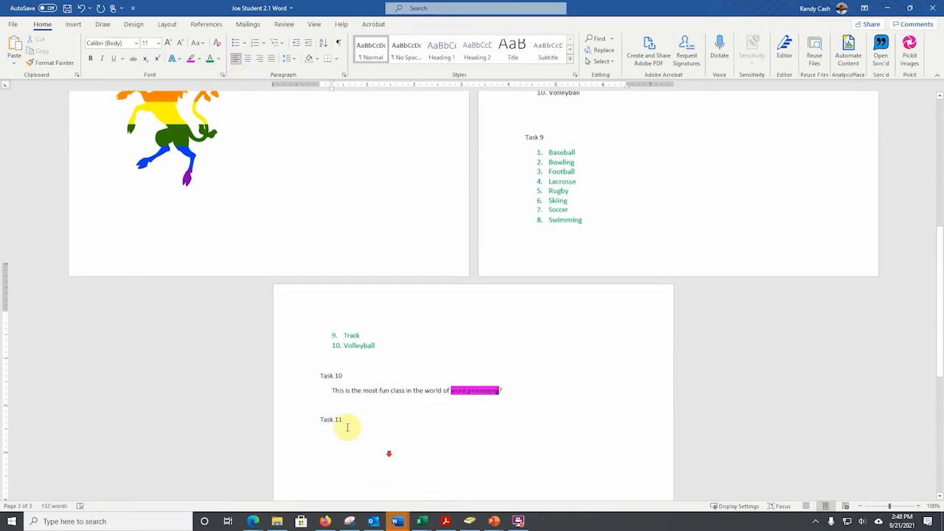
scroll(347, 427, down, 1)
click(329, 415)
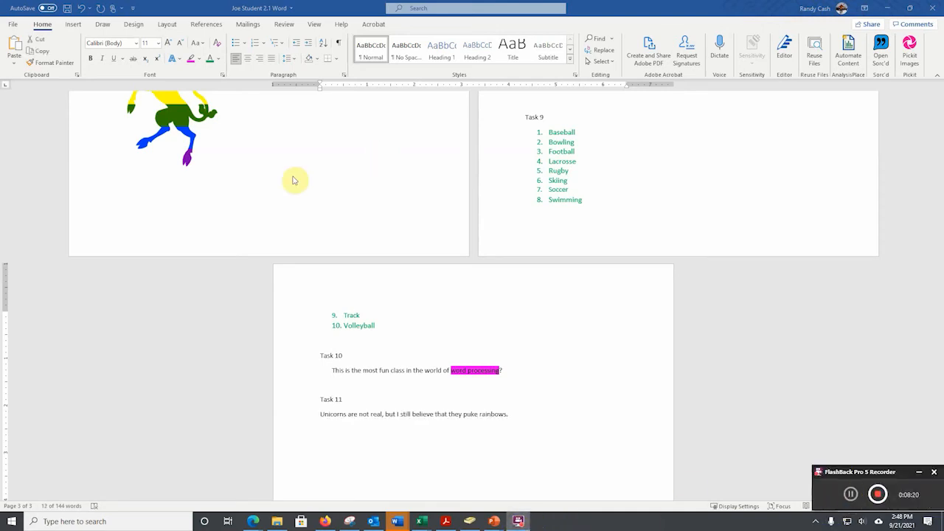
triple_click(319, 414)
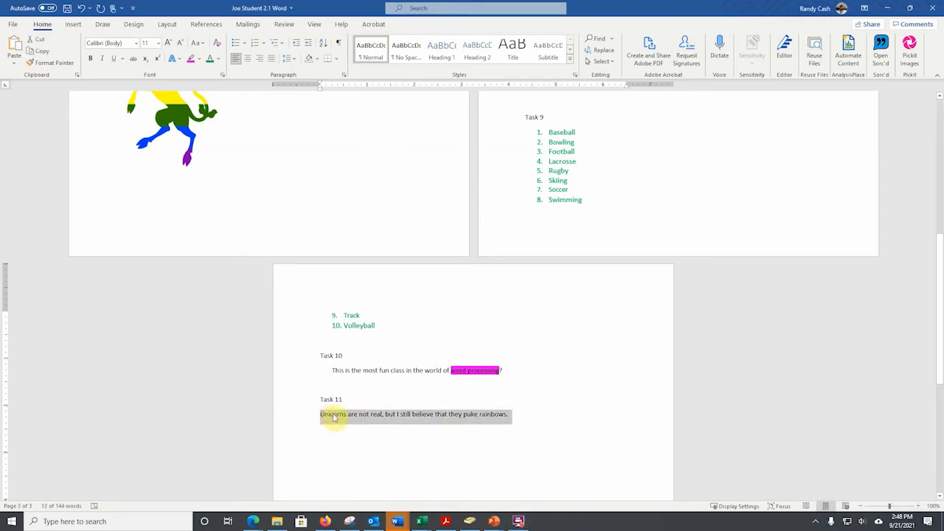
click(328, 415)
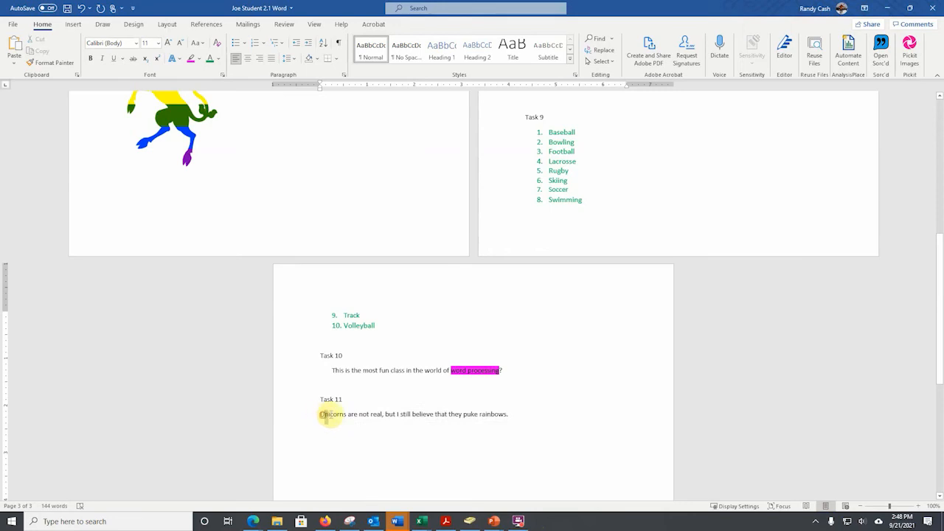
double_click(328, 415)
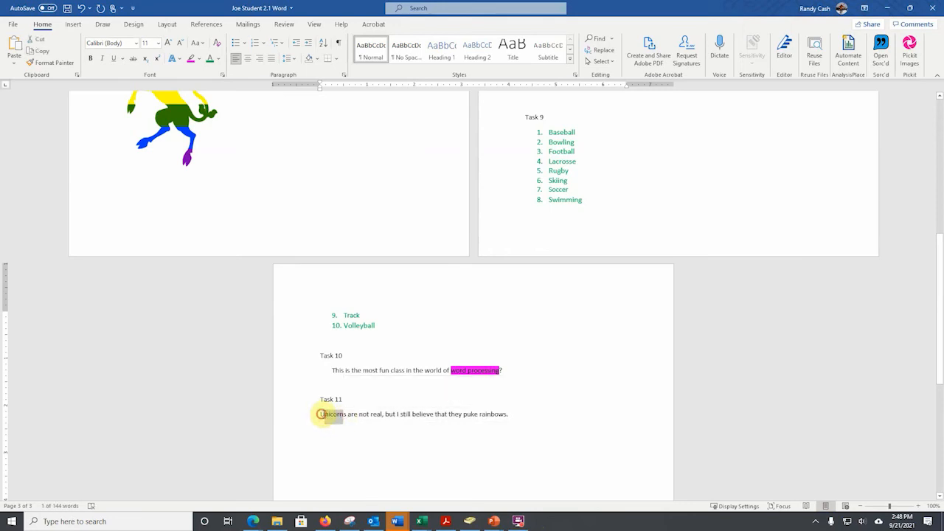
drag(321, 414, 343, 416)
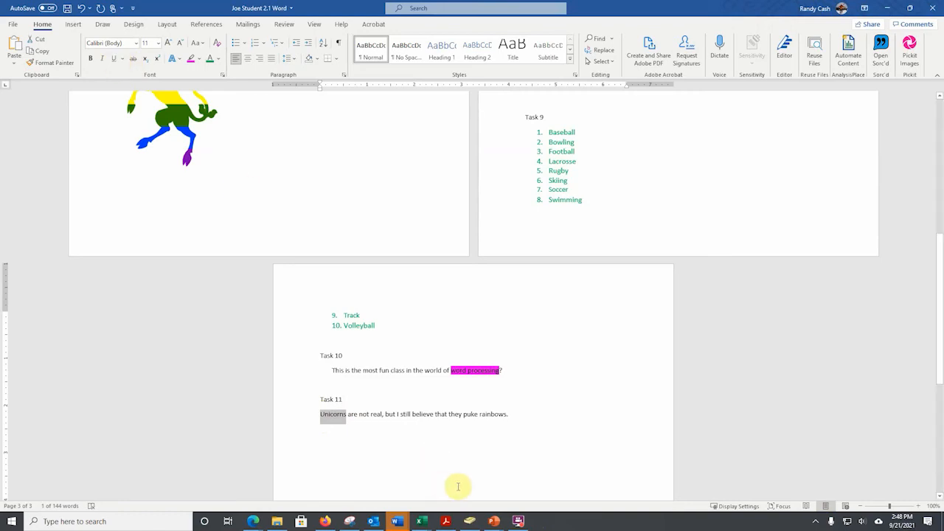
Make "puke" bold and underline "Unicorns" with a single line in the Task 11 sentence.
drag(463, 416, 473, 417)
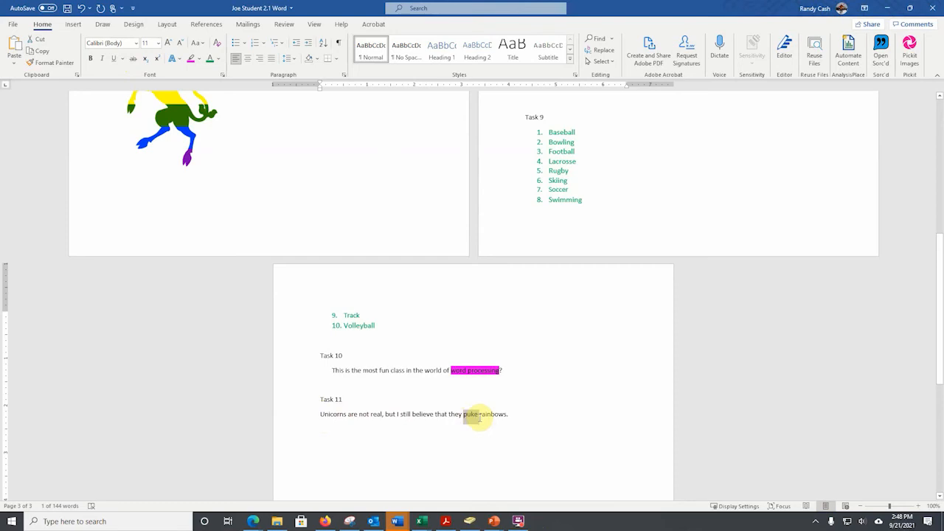
click(90, 58)
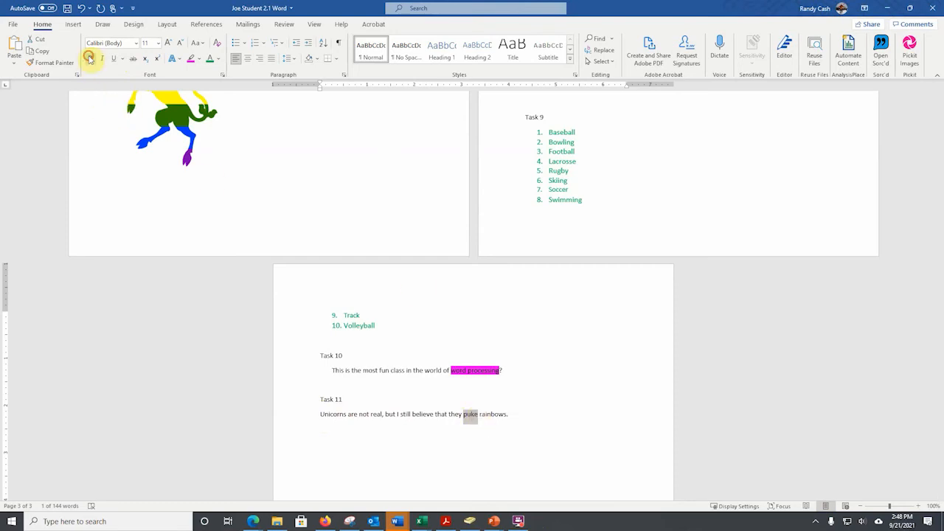
drag(321, 416, 344, 415)
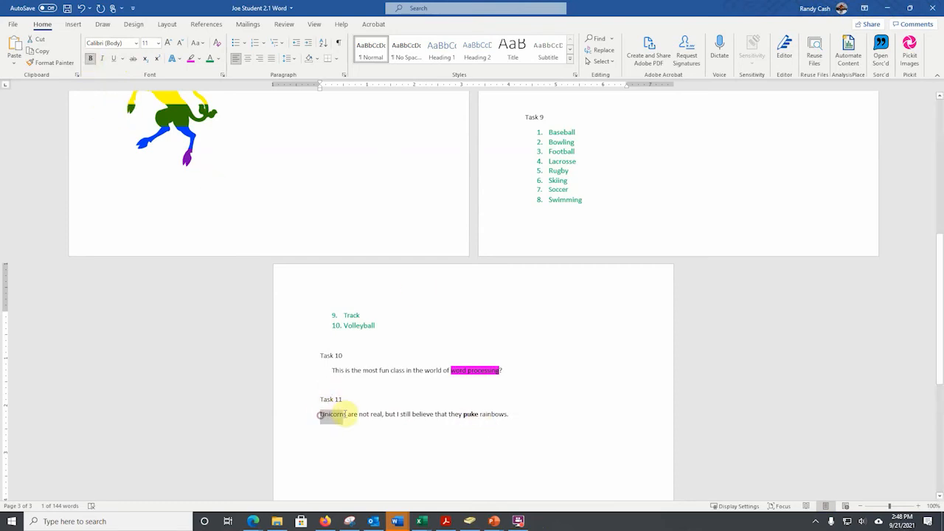
click(123, 59)
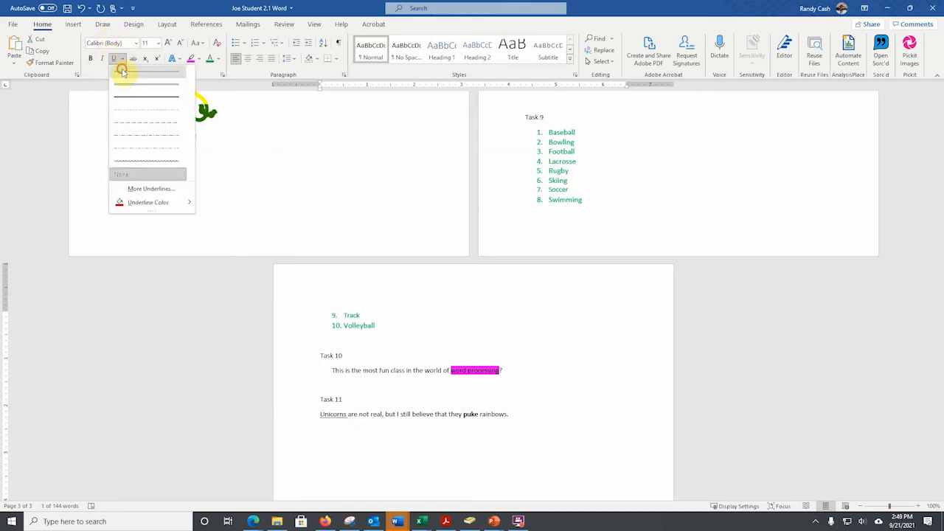
click(120, 71)
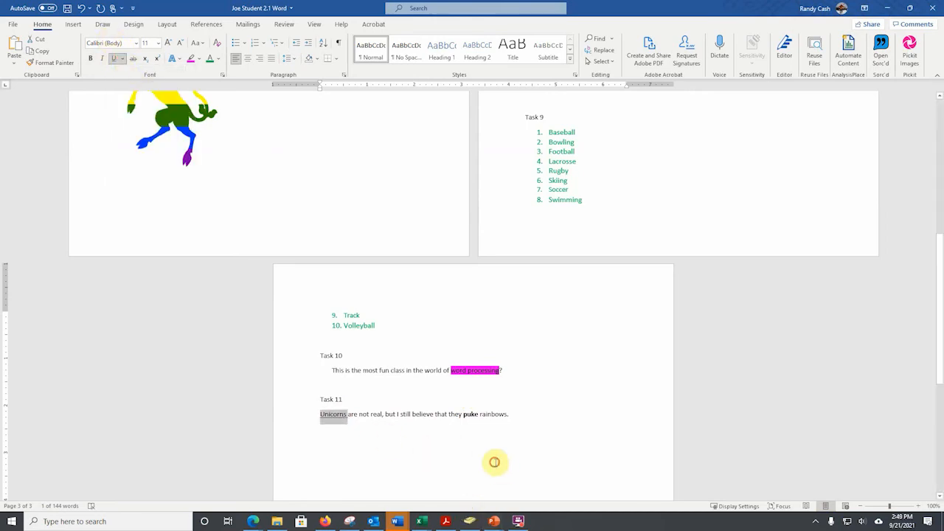
click(555, 456)
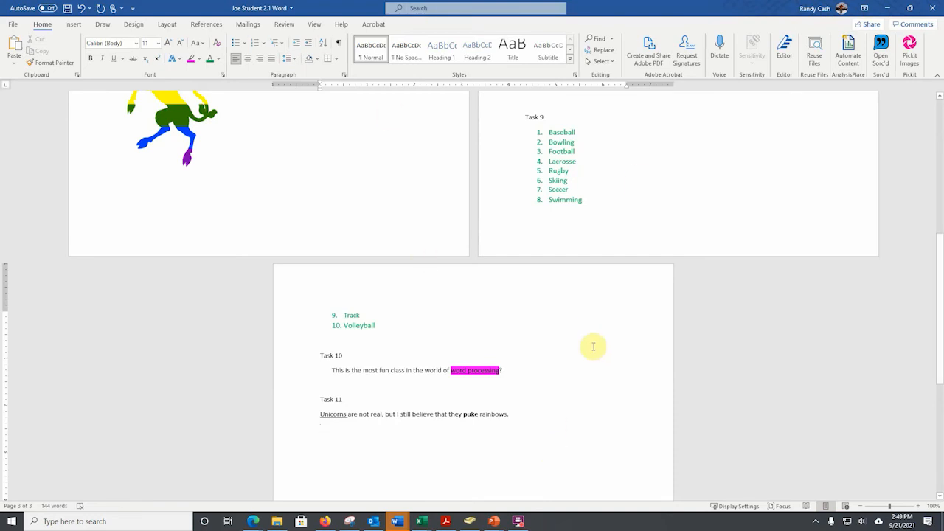
Save the finished Assessment 2.1 document under its existing name.
scroll(581, 378, down, 2)
scroll(581, 378, down, 3)
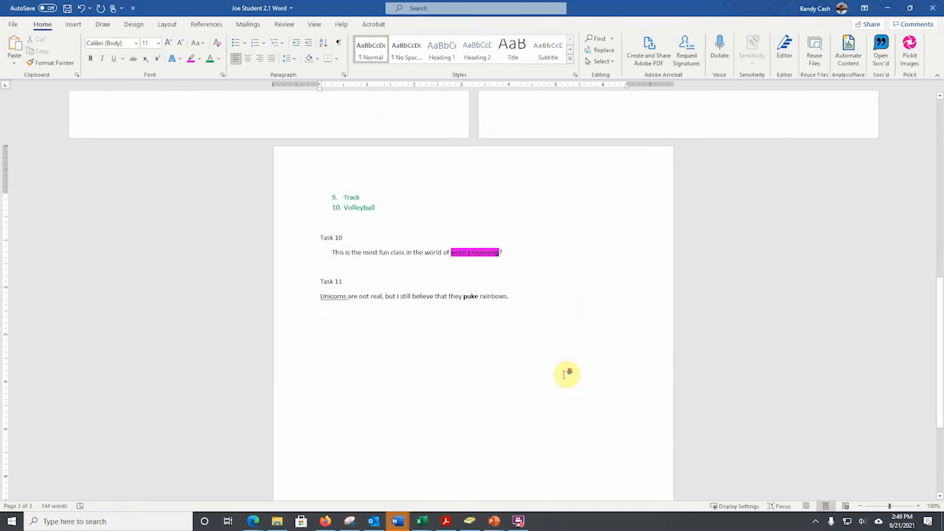
scroll(561, 372, up, 1)
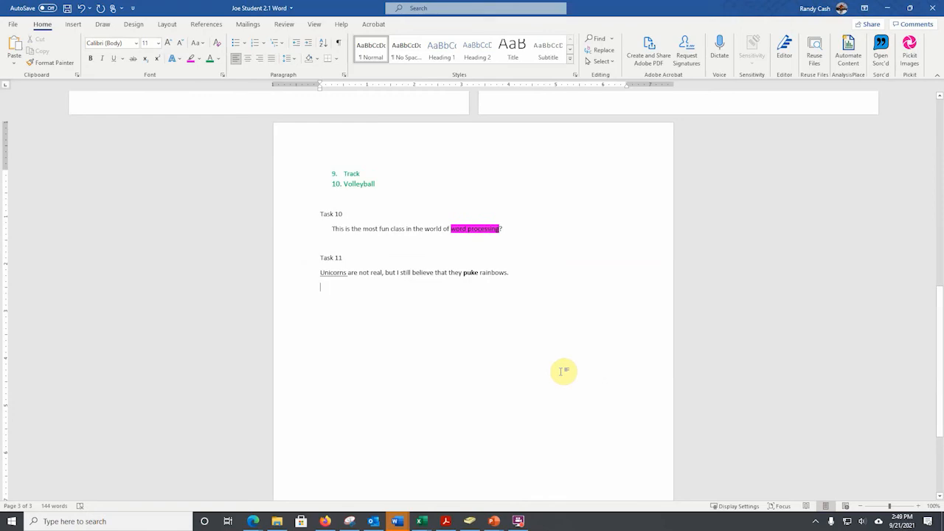
click(8, 24)
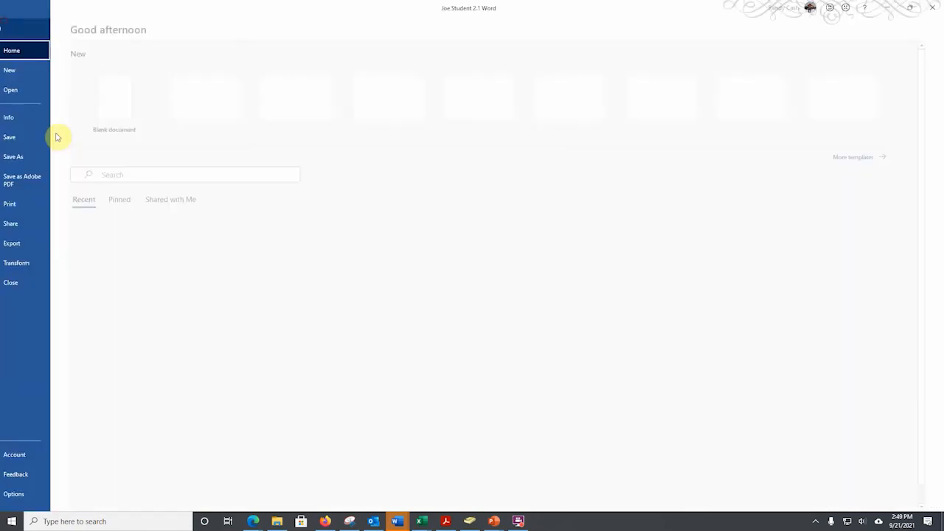
click(26, 139)
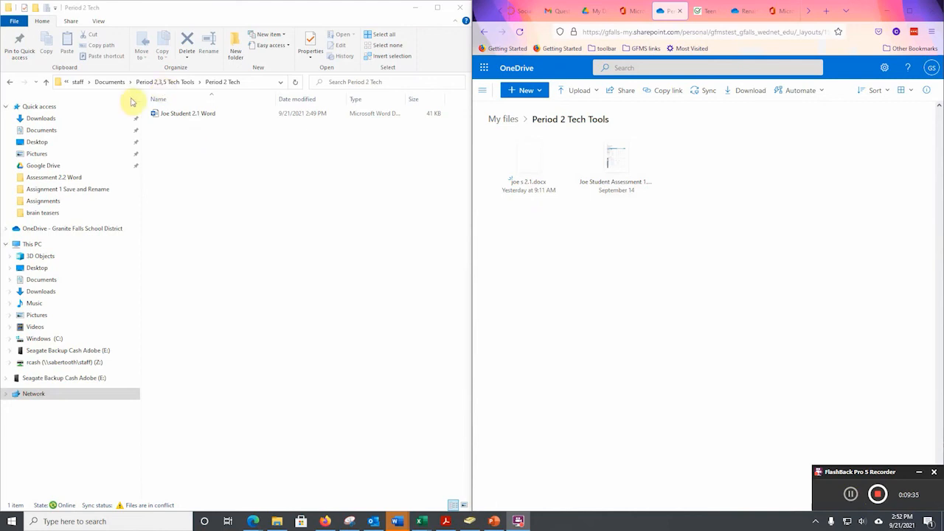
Upload the 2.1 Word document from the local Period 2 Tech folder to the Period 2 Tech Tools folder in OneDrive.
drag(164, 116, 555, 258)
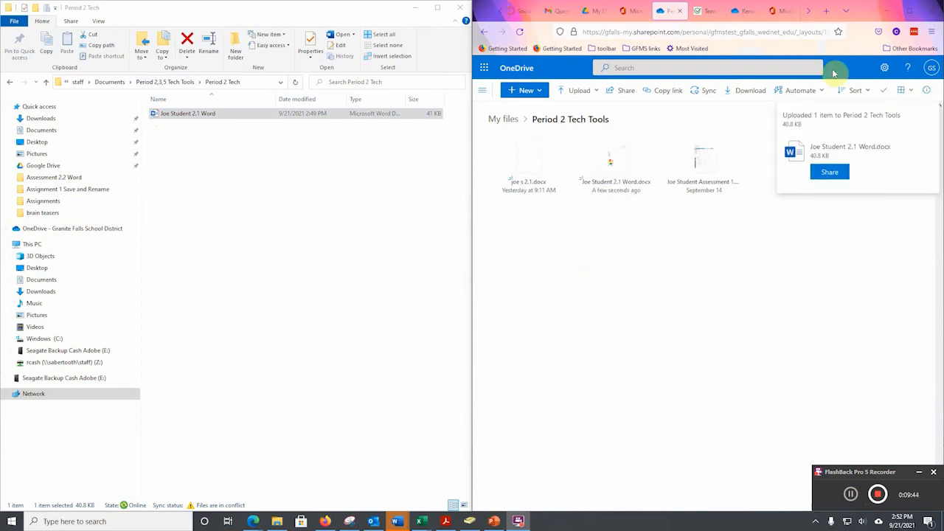
mouse_move(623, 200)
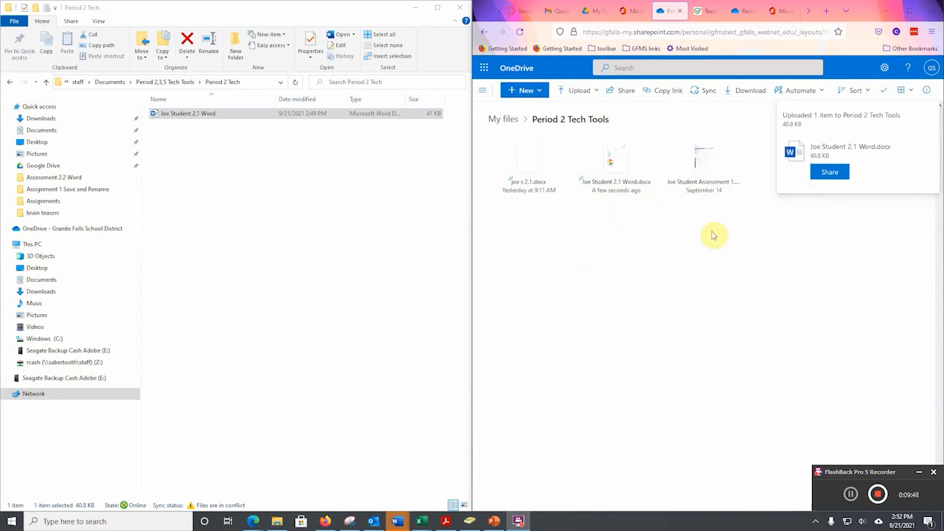
Switch to Canvas, open the Technology 8 assignment "Assessment #2.1 Advance word using the full office suite" and start its submission.
click(521, 12)
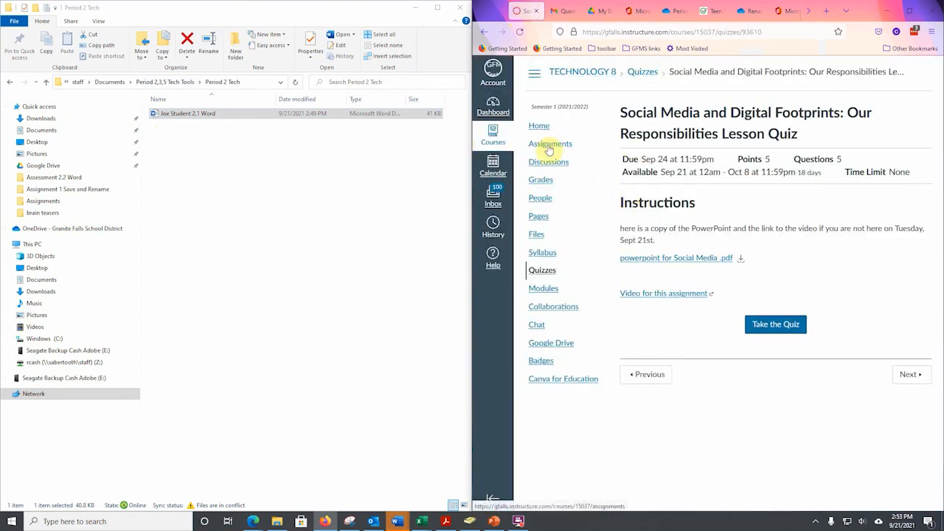
click(550, 148)
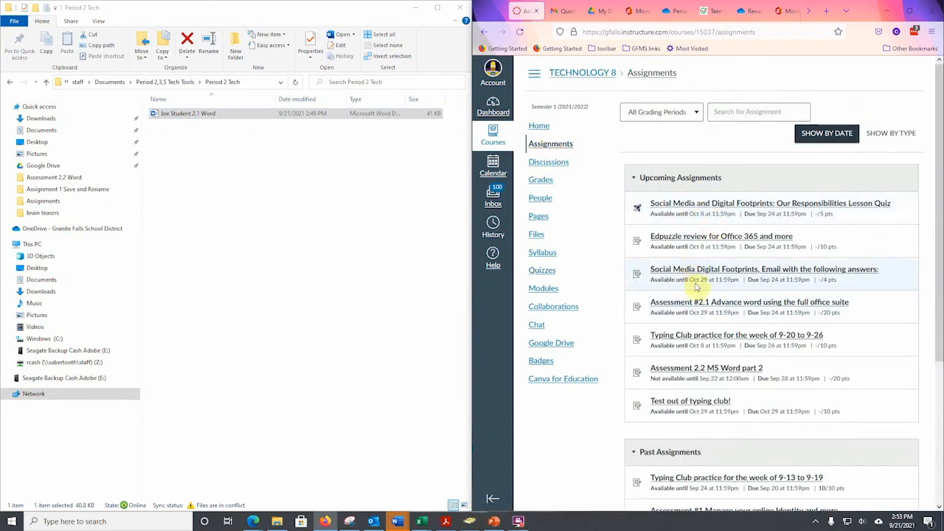
click(693, 303)
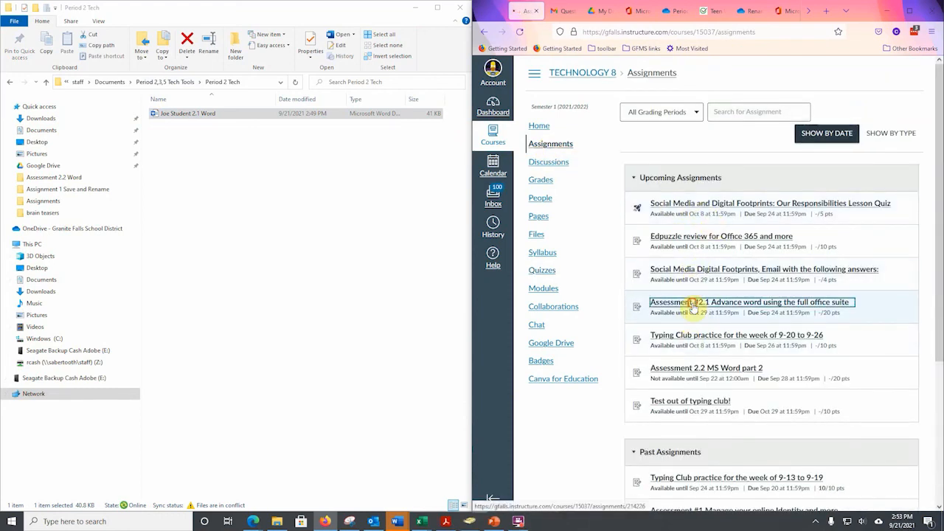
click(657, 157)
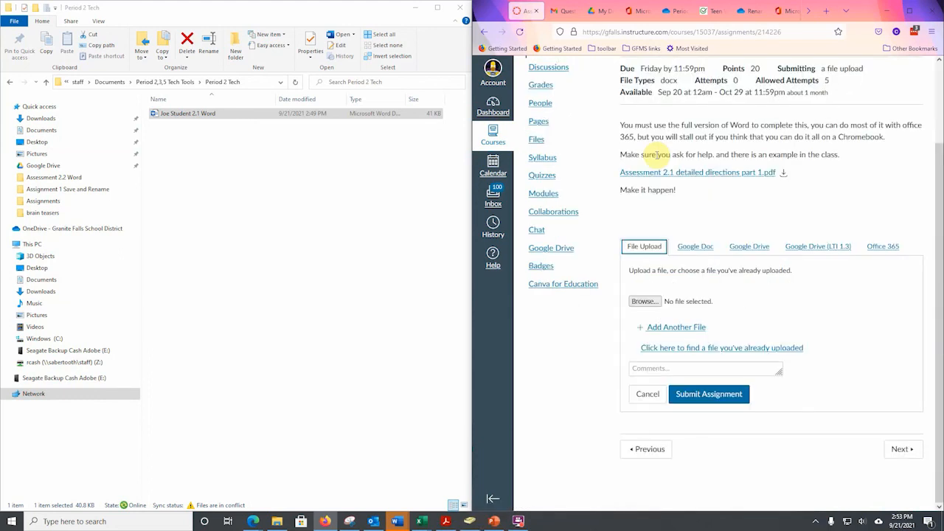
Attach the 2.1 Word document from the Office 365 Period 2 Tech Tools folder and submit the assignment.
click(882, 246)
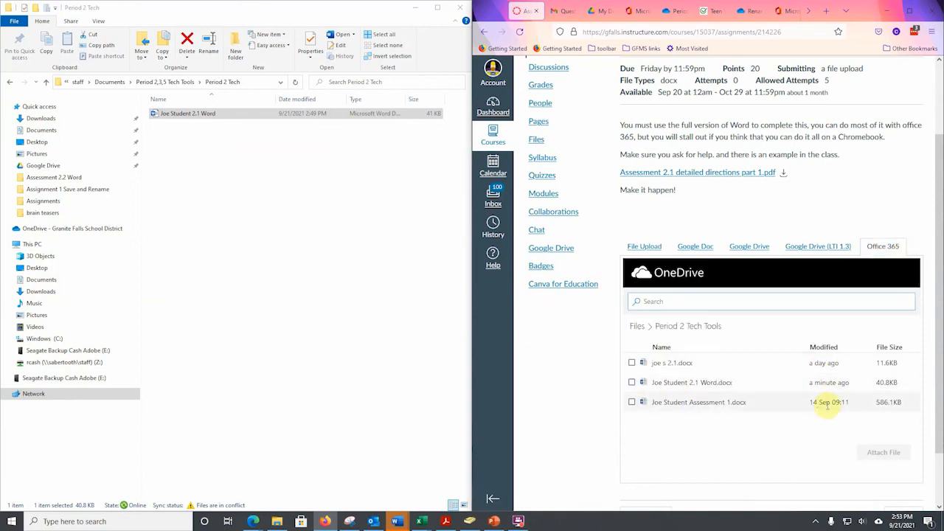
click(632, 382)
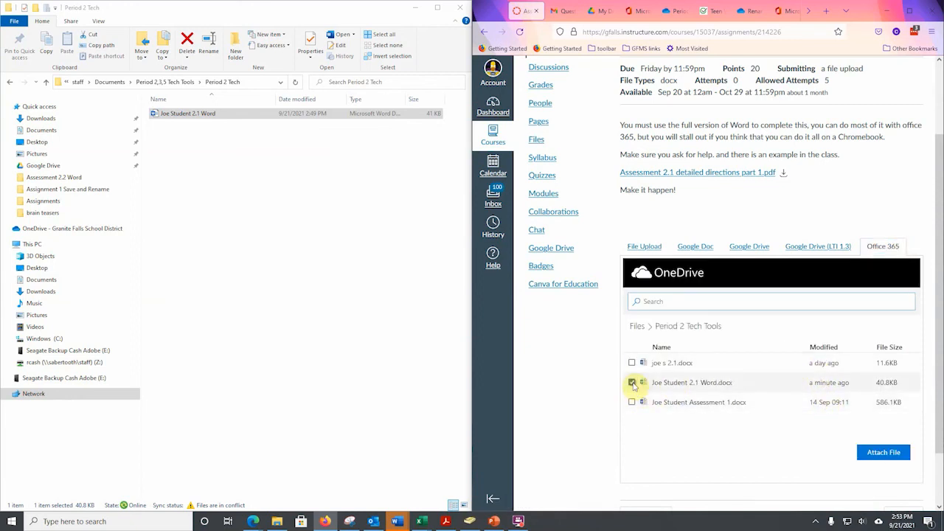
click(882, 453)
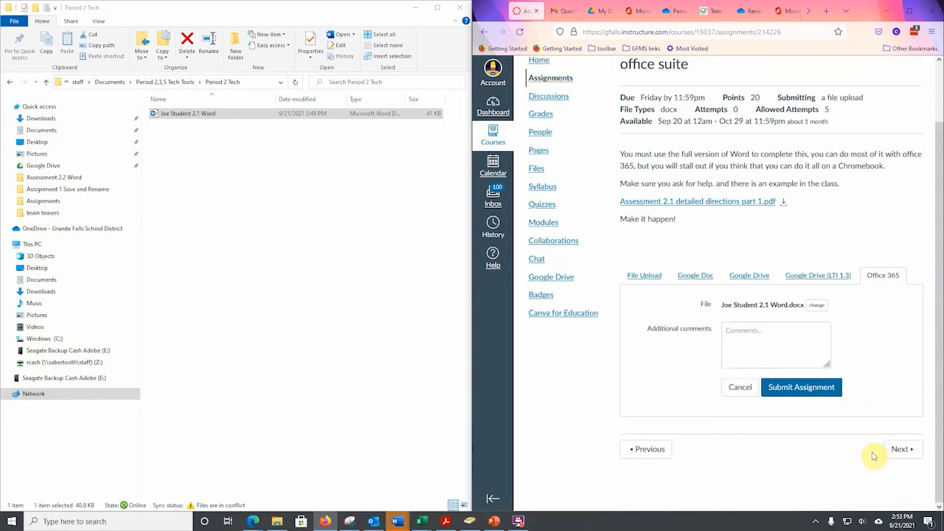
click(801, 387)
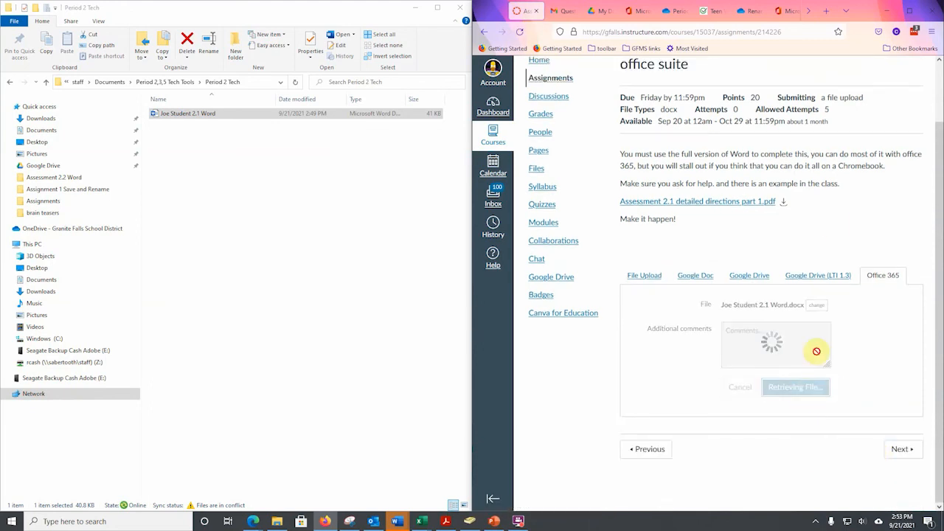